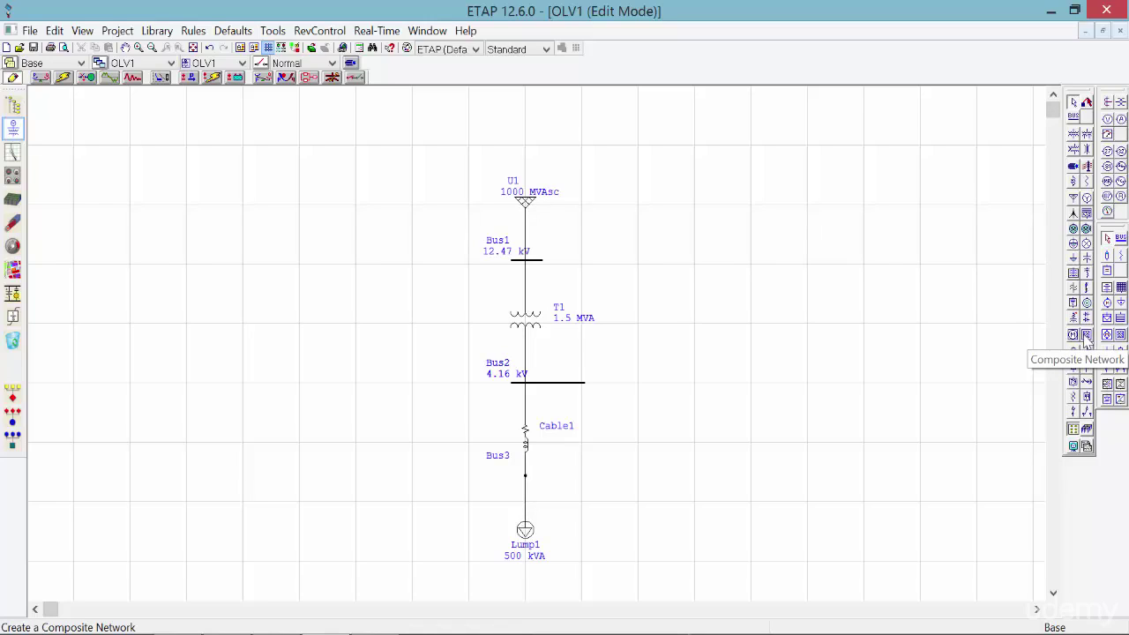
Step: Stretch Bus2 to the right and drop composite network Network1 just below it
click(582, 384)
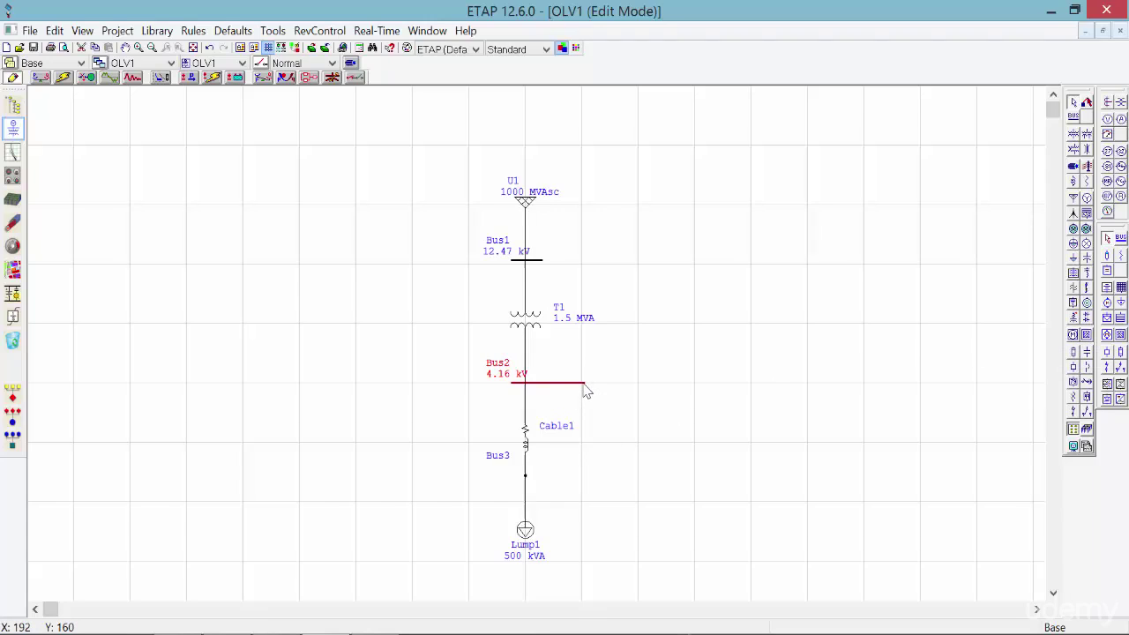
drag(583, 385, 787, 384)
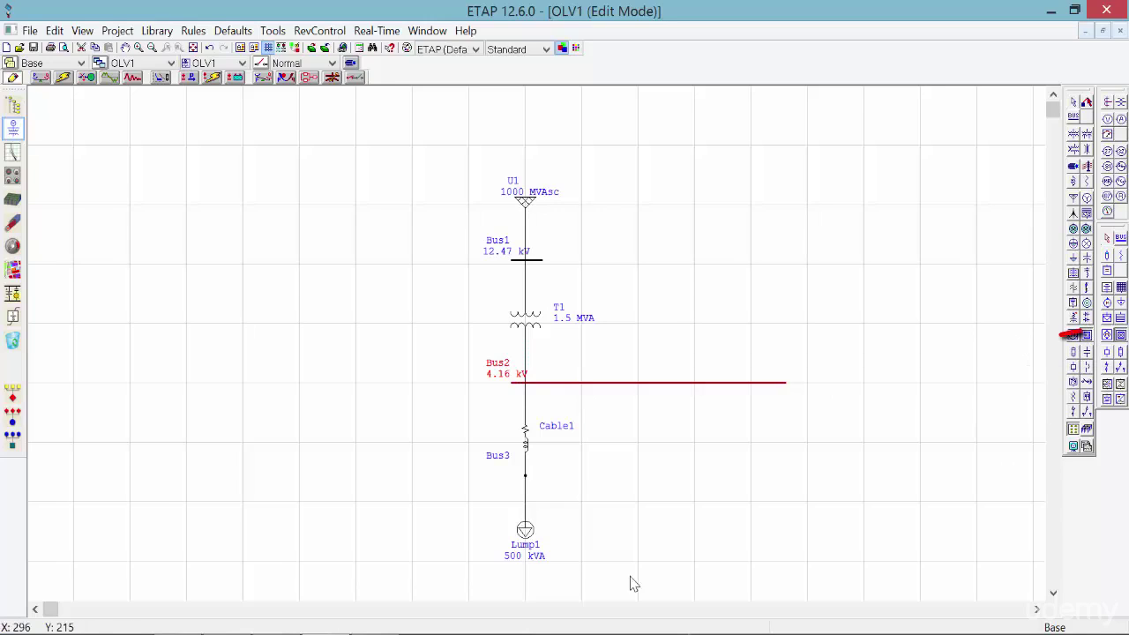
click(697, 394)
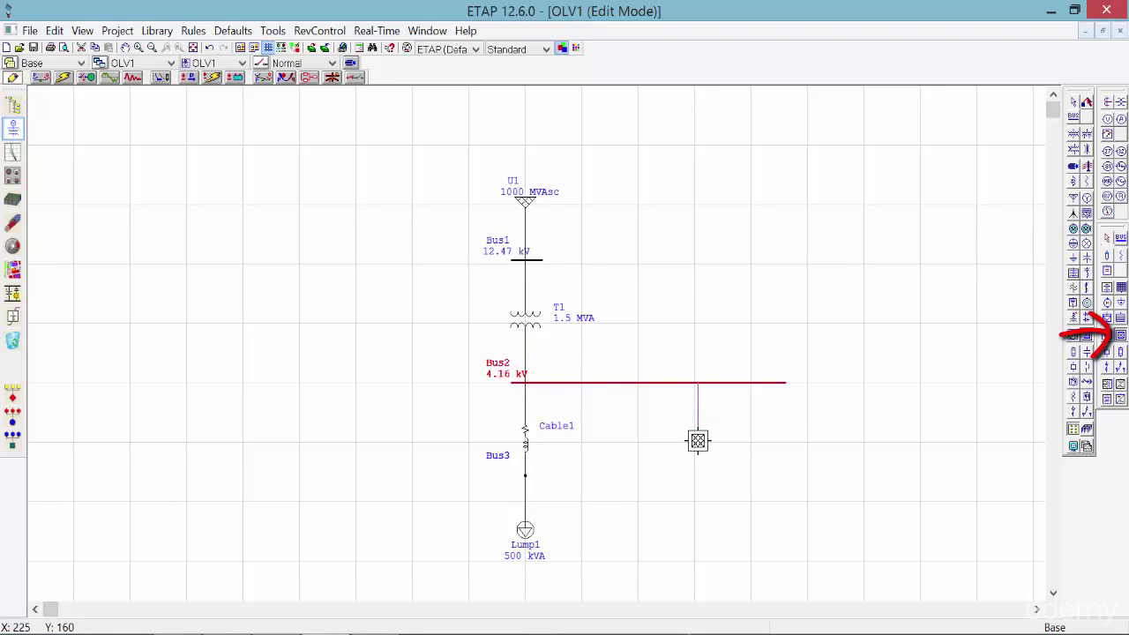
click(698, 439)
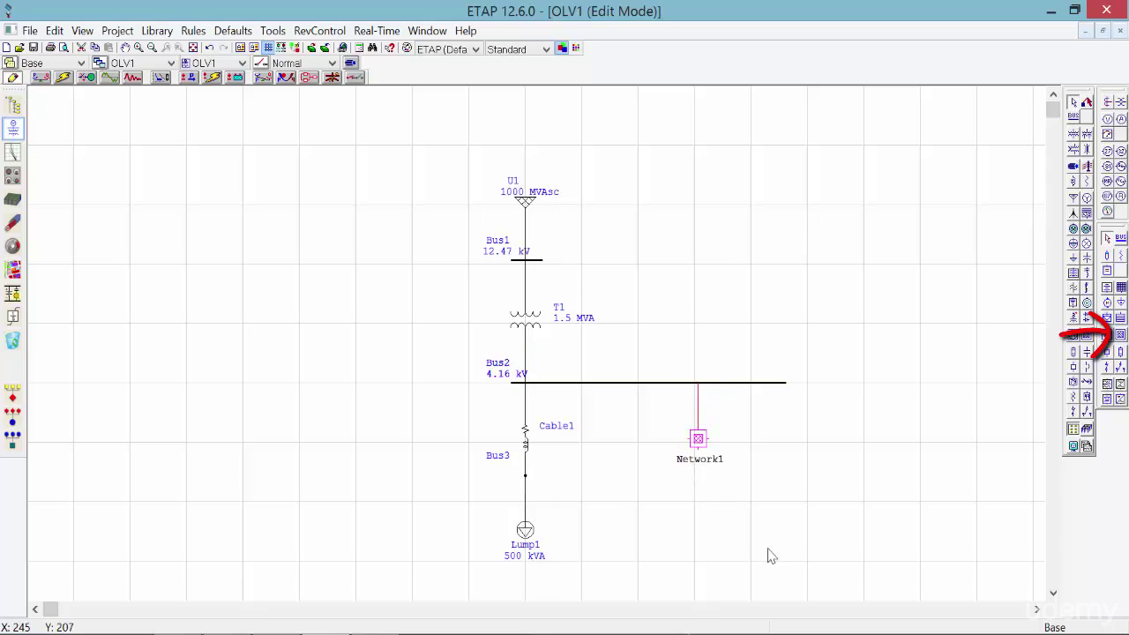
drag(698, 438, 704, 451)
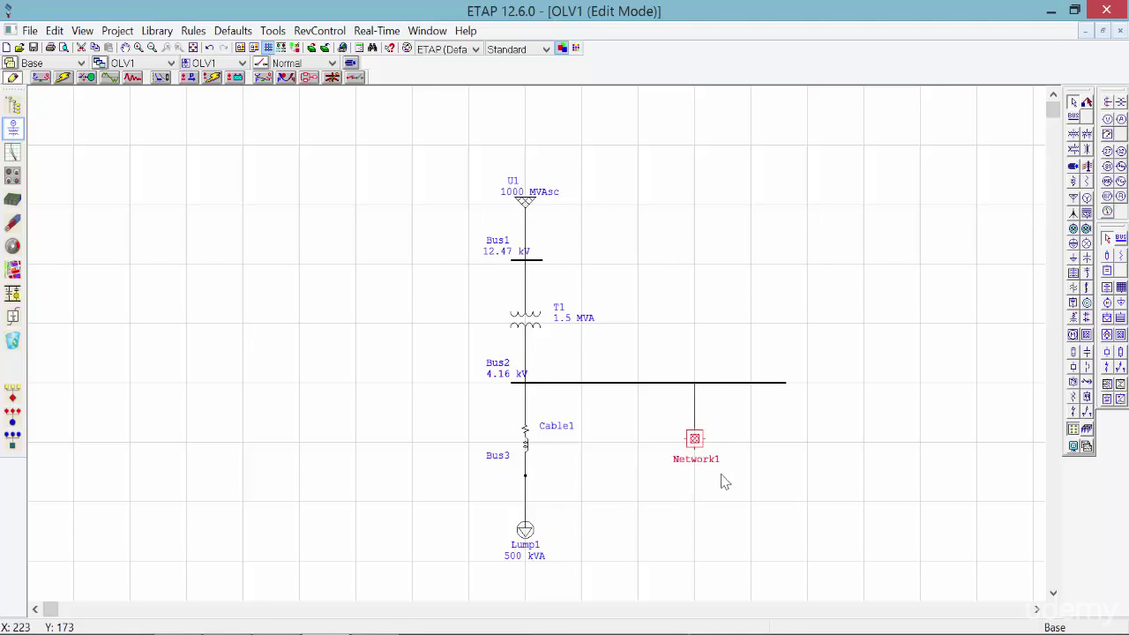
click(657, 460)
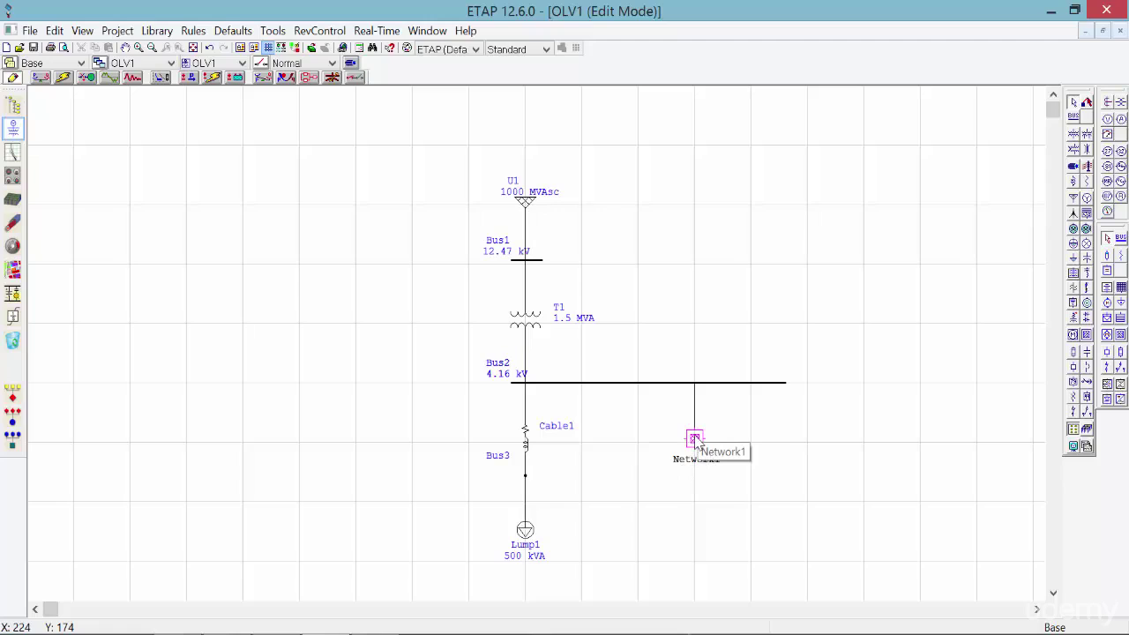
Step: Open Network1's internal diagram and turn on grid lines
double_click(695, 438)
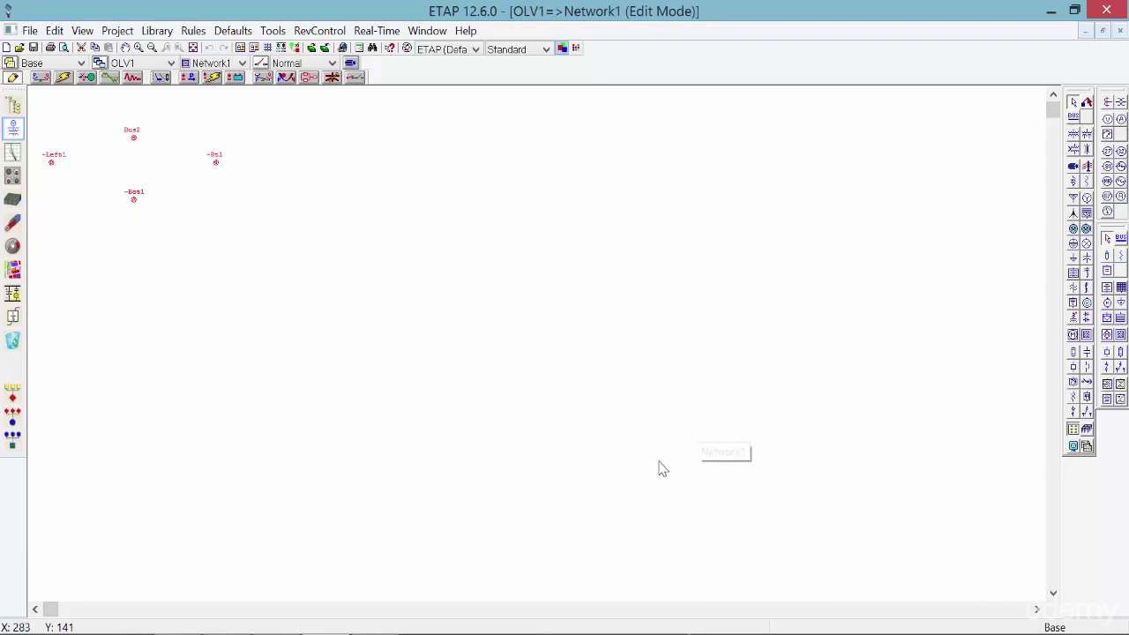
click(267, 48)
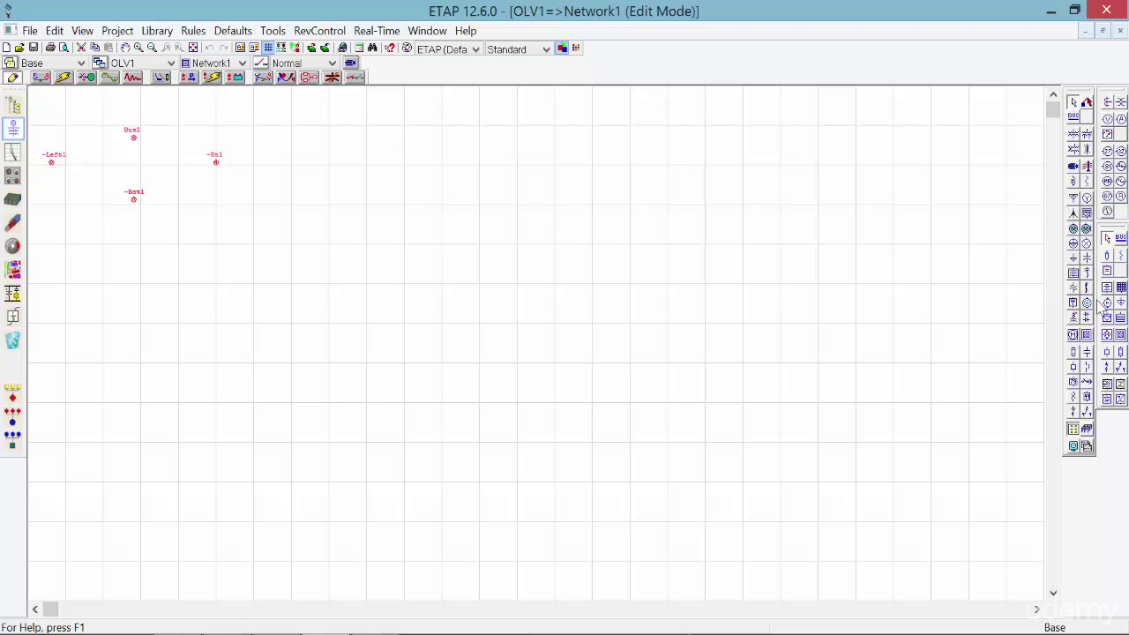
Step: Place low-voltage breaker CB1 and wire it from the Bus2 pin, routed right then down
click(1087, 368)
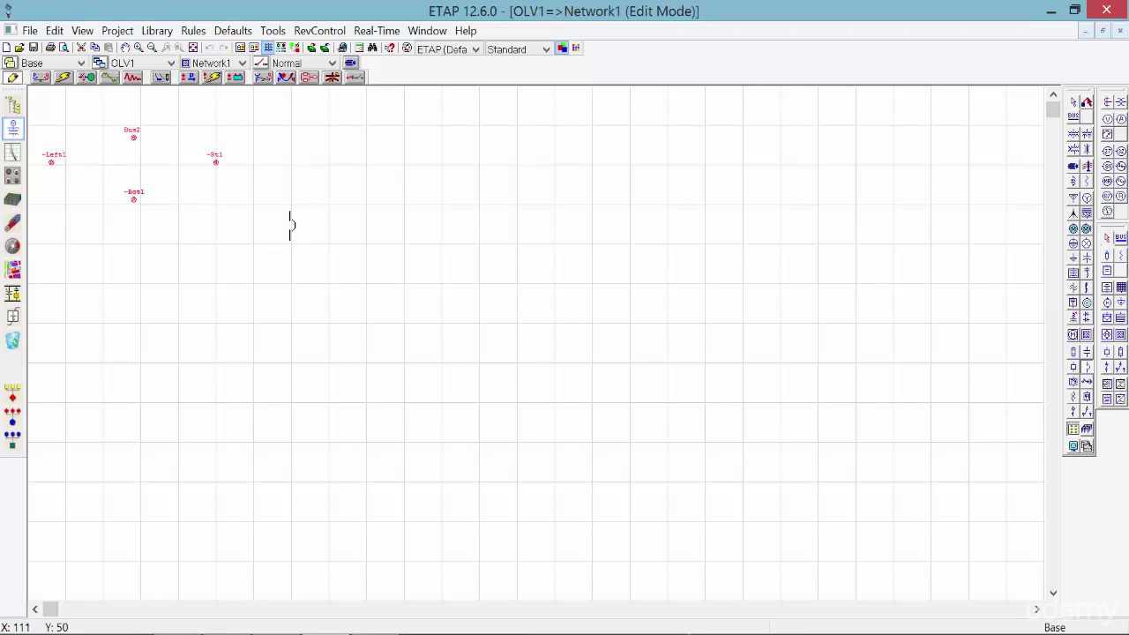
click(291, 220)
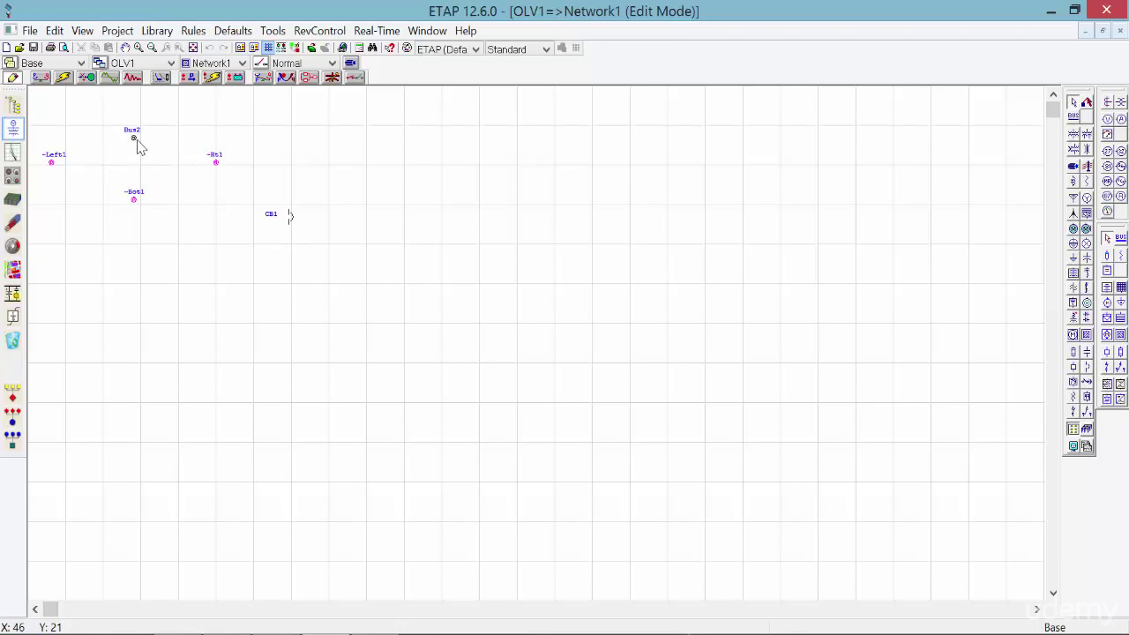
drag(134, 141, 287, 213)
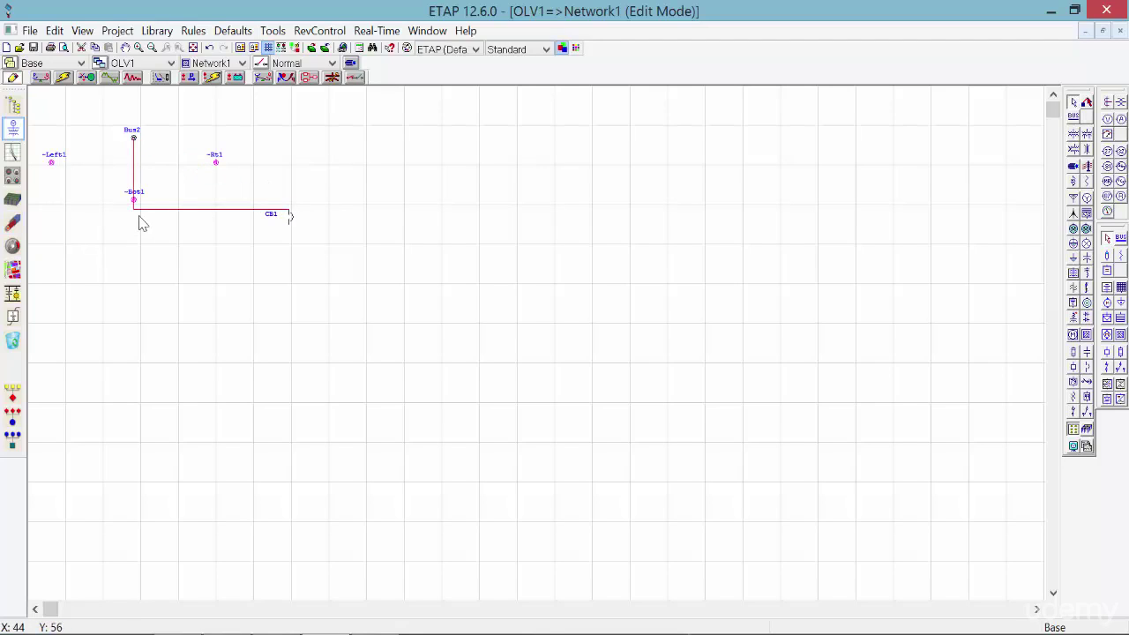
drag(147, 218, 293, 205)
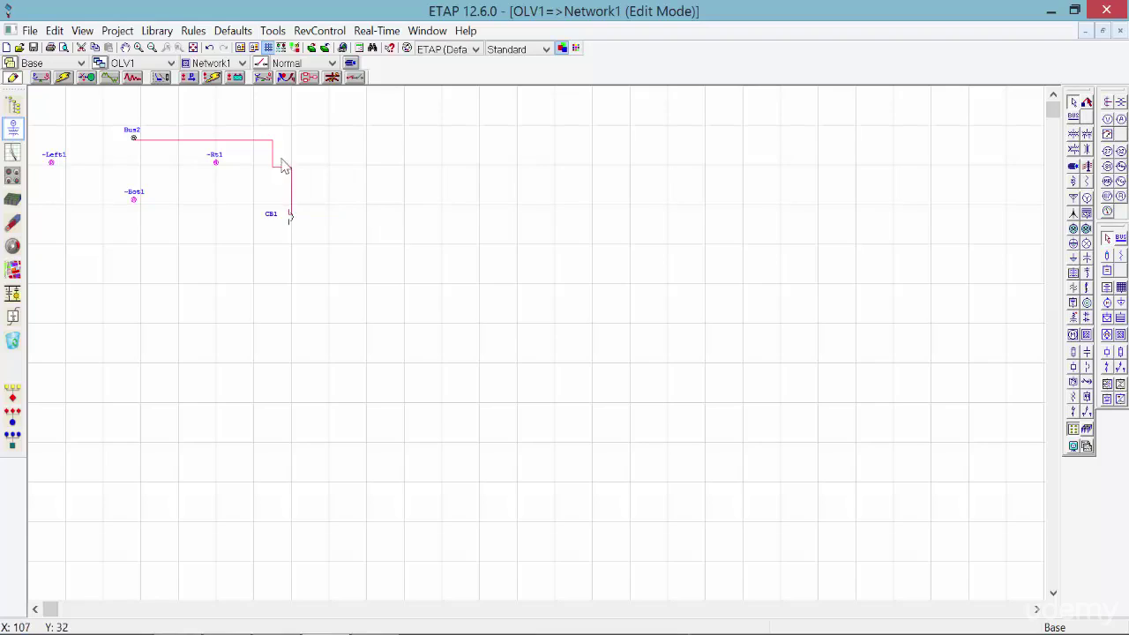
drag(274, 159, 294, 161)
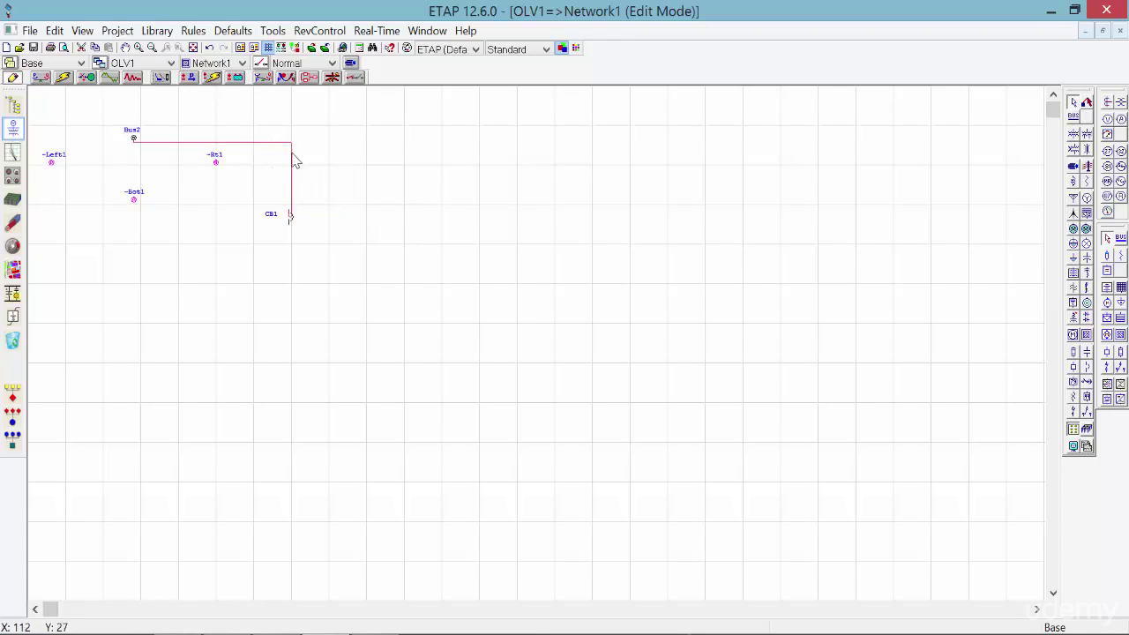
drag(290, 216, 292, 225)
click(357, 163)
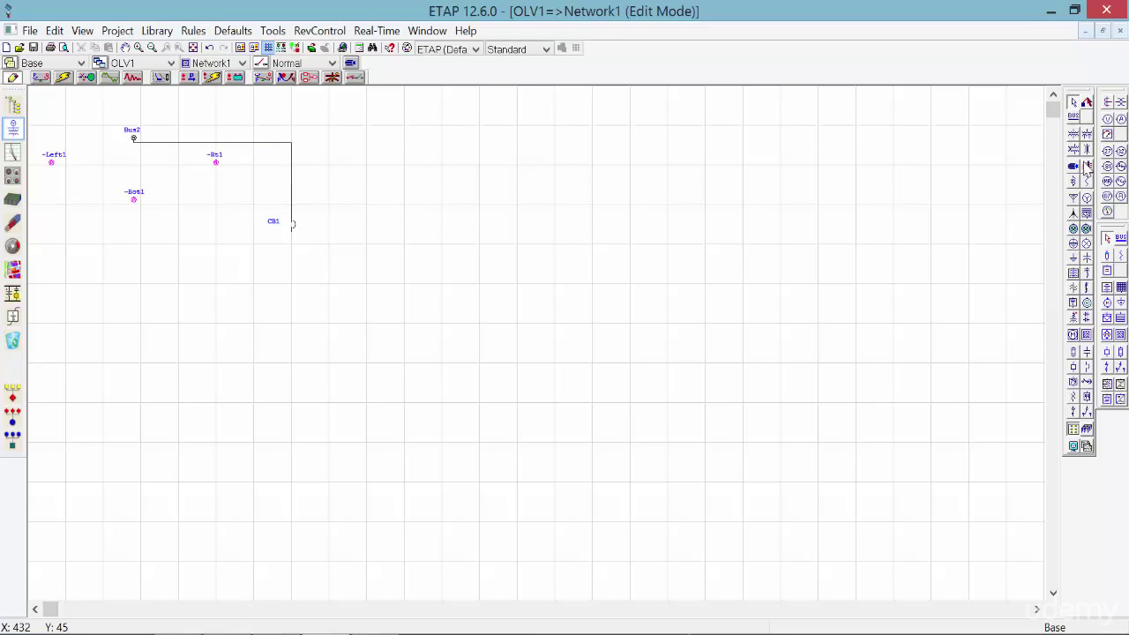
Step: Place 4.16 kV Bus4 under CB1 and lengthen it to the right
click(1073, 117)
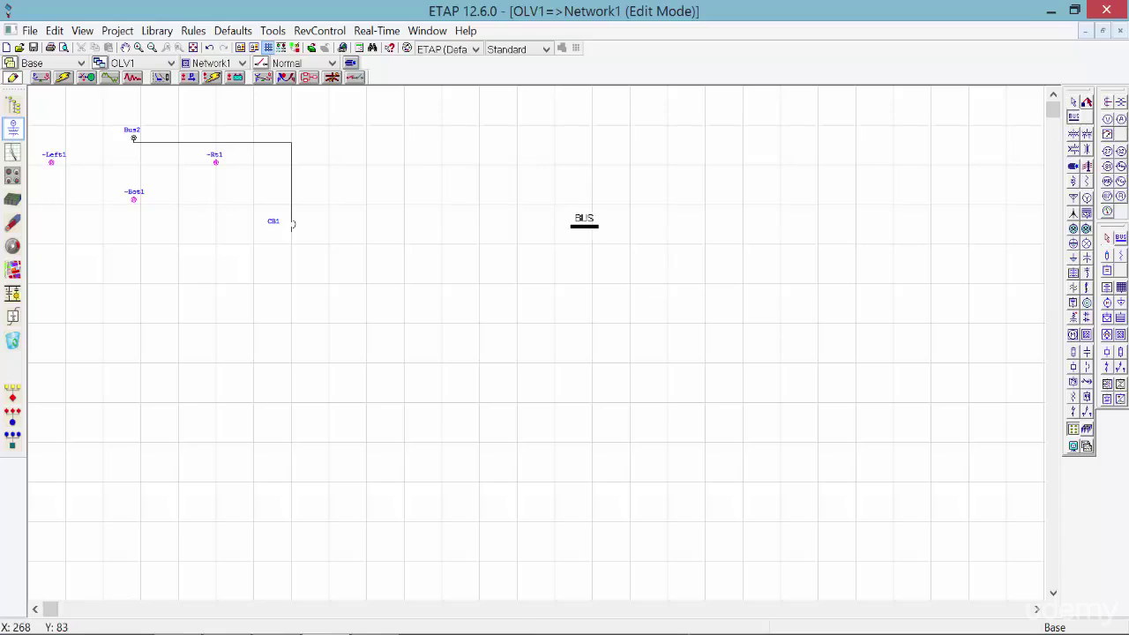
click(290, 250)
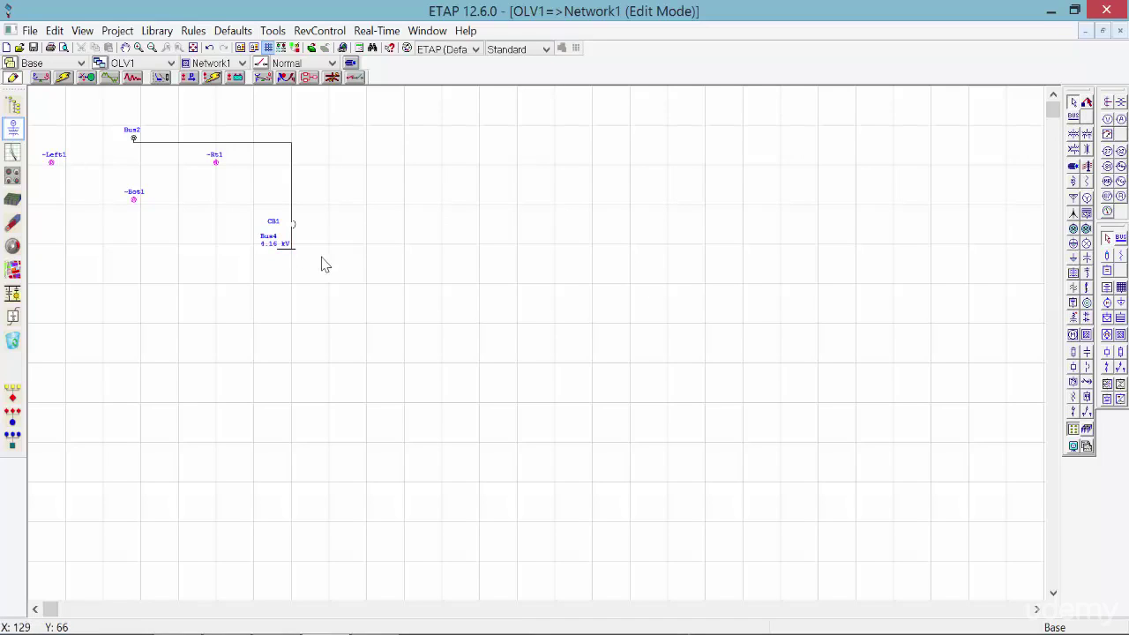
click(292, 252)
drag(292, 250, 475, 250)
click(996, 222)
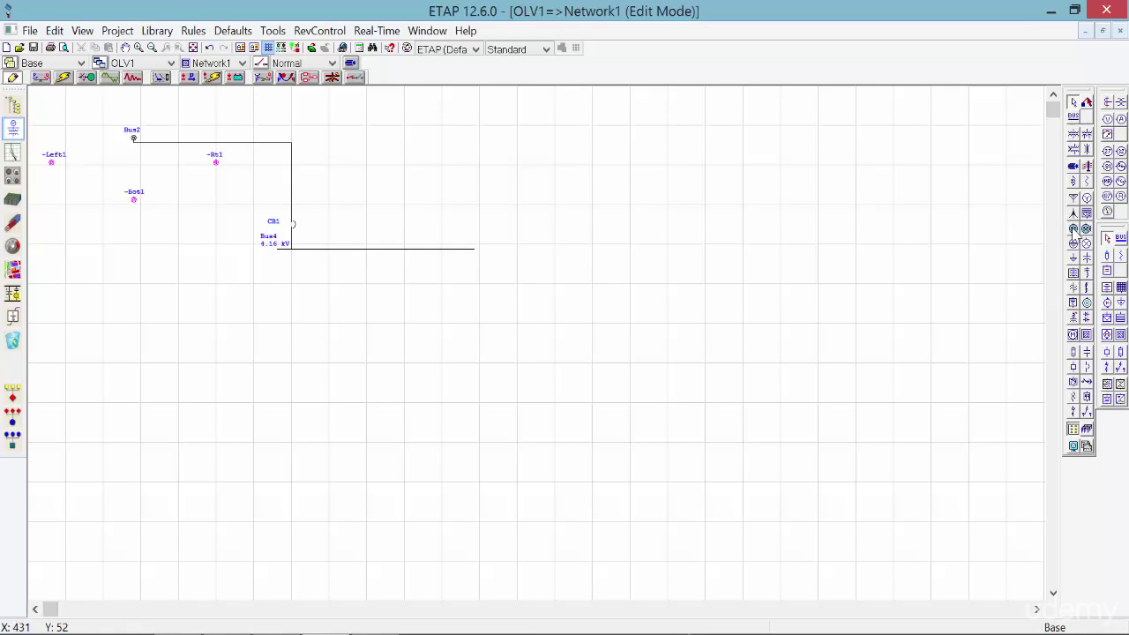
Step: Hang two induction motors, Mtr1 and Mtr2, below Bus4
click(1073, 229)
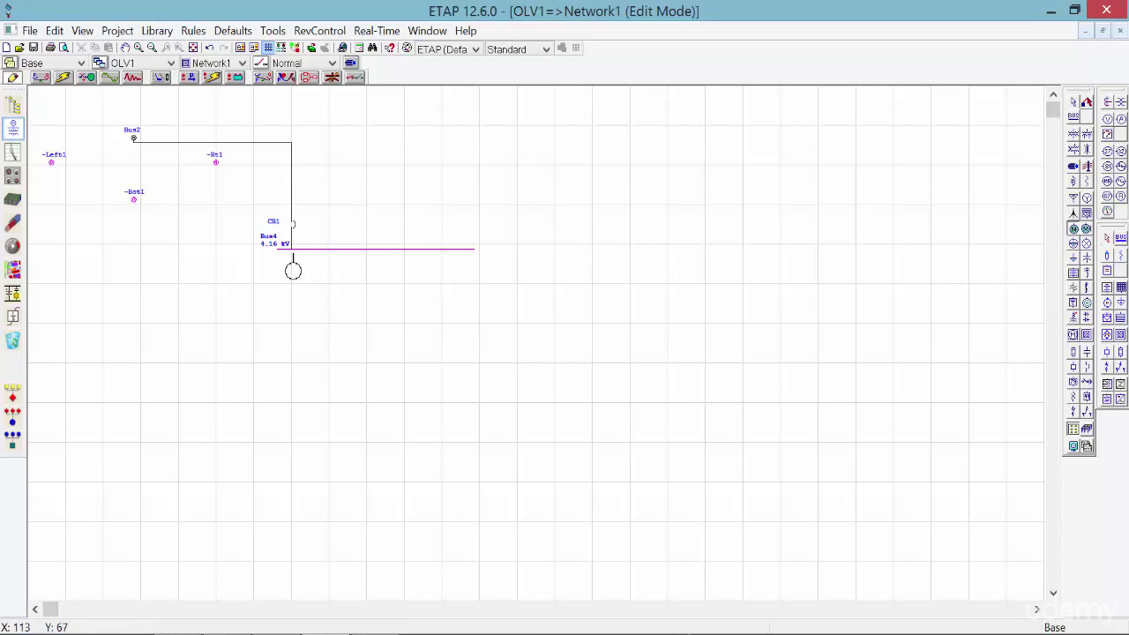
drag(292, 265, 291, 332)
drag(365, 262, 365, 332)
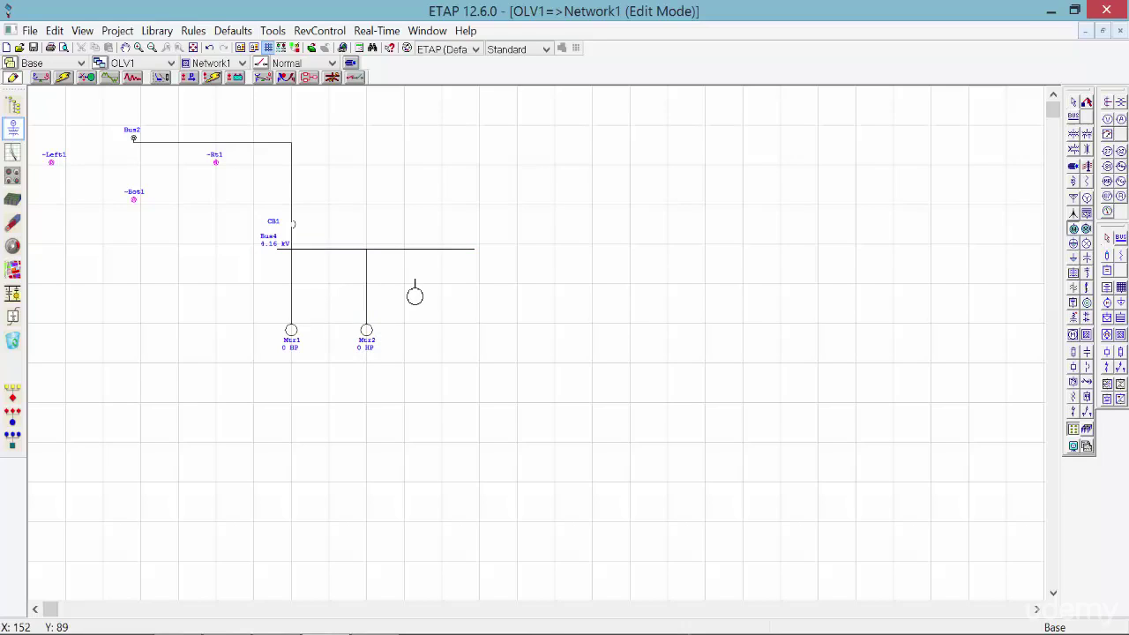
key(Escape)
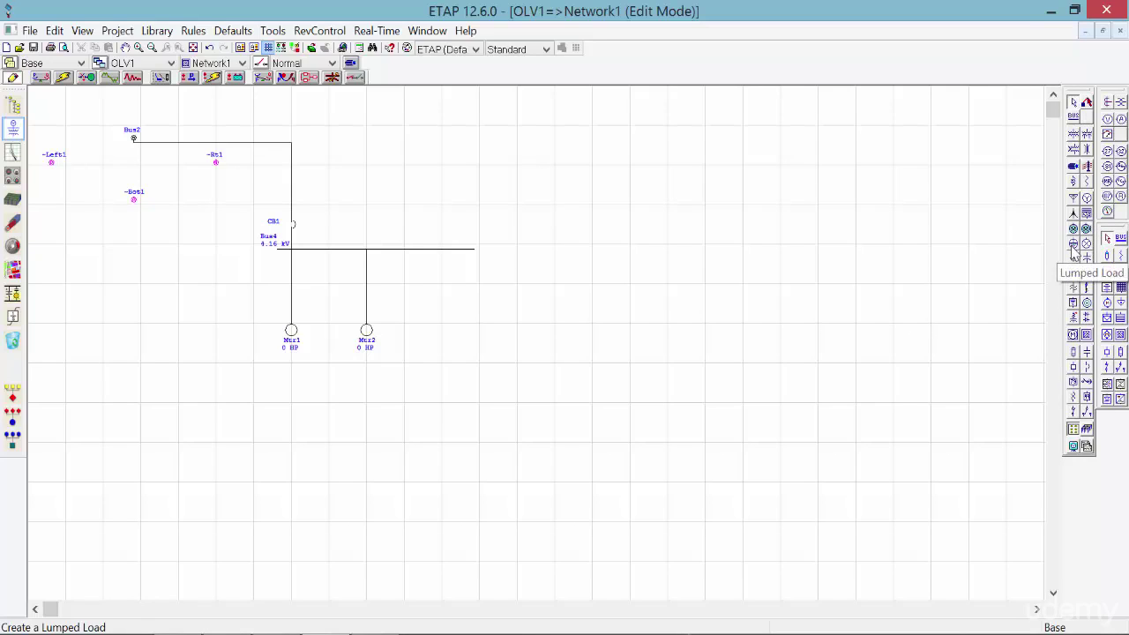
Step: Add lumped loads Lump2, Lump3 and Lump4 beneath Bus4
click(1073, 247)
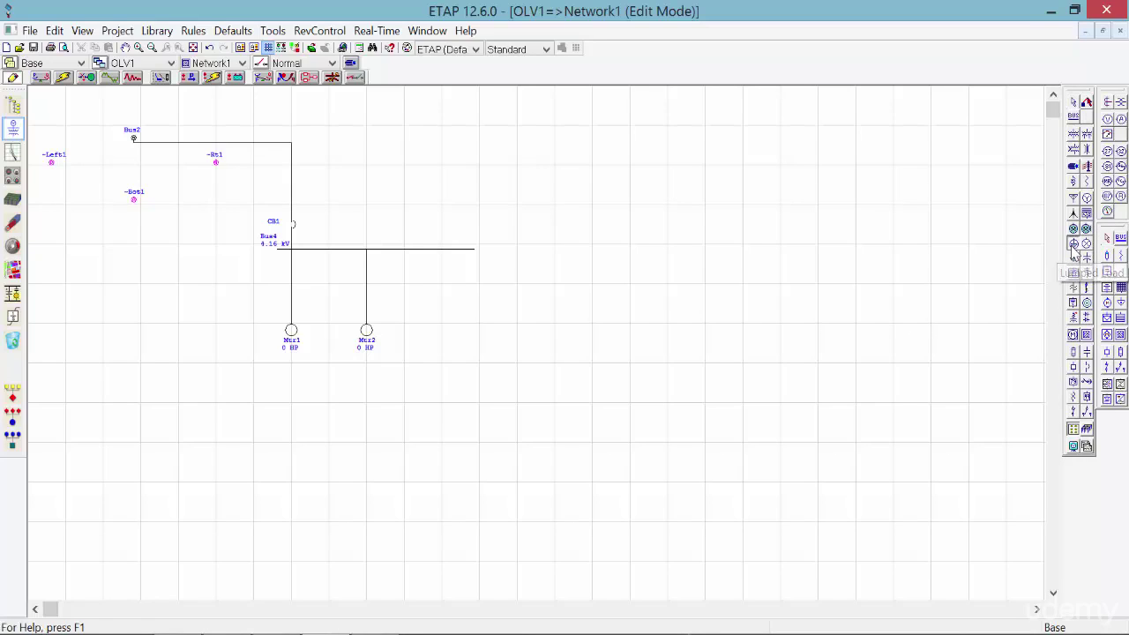
drag(439, 265, 439, 328)
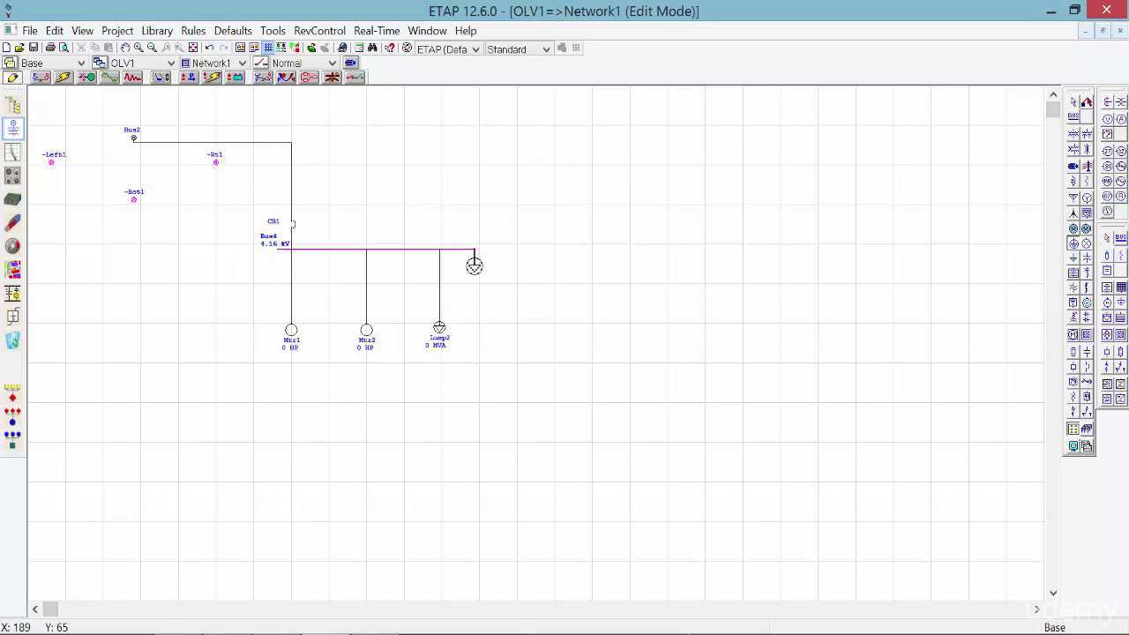
drag(471, 262, 477, 325)
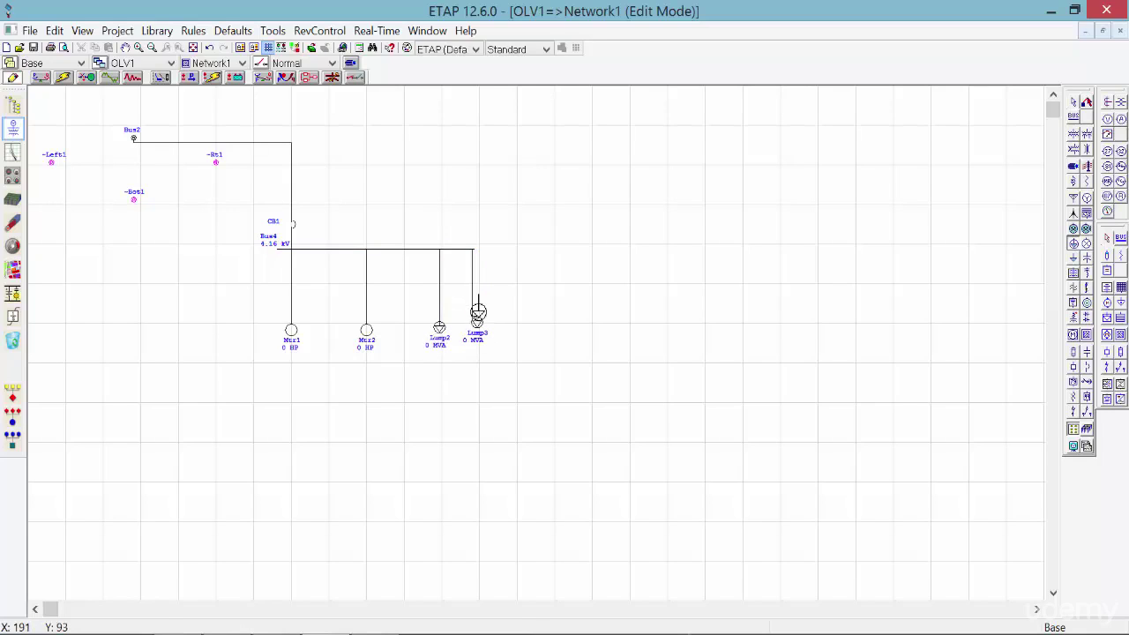
drag(471, 262, 517, 318)
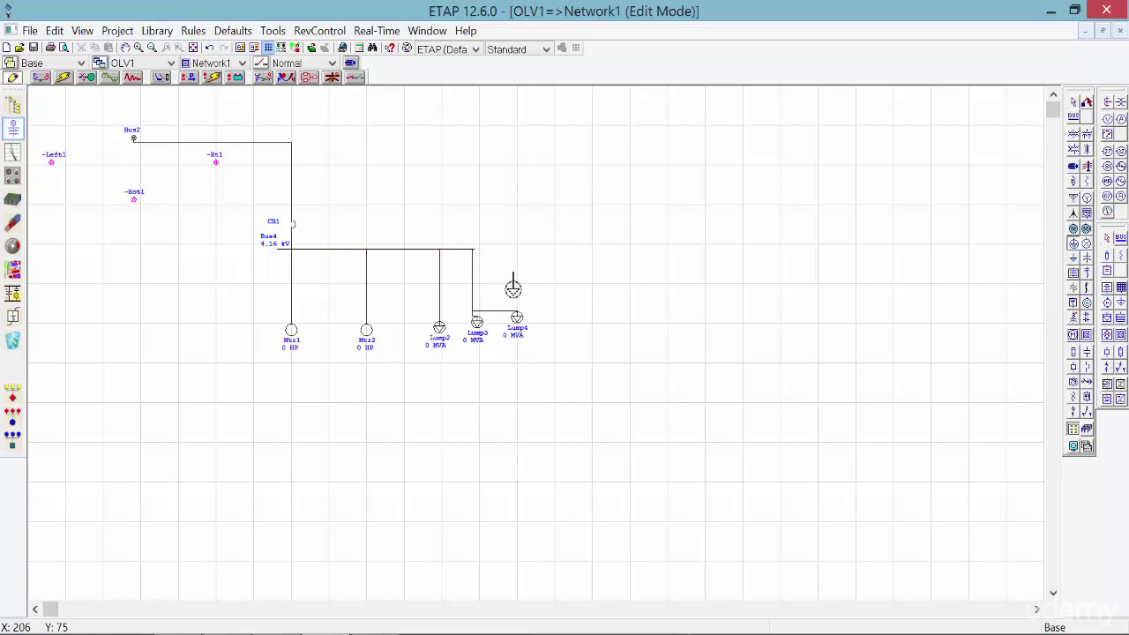
key(Escape)
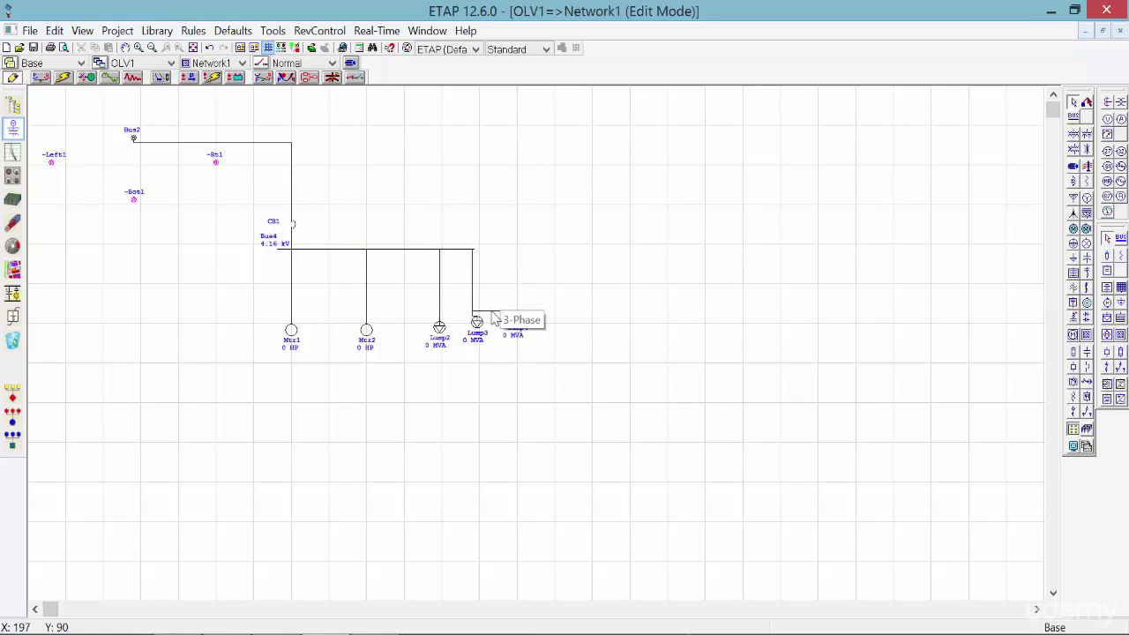
Step: Reposition Lump3 and Lump4 to the right with straight vertical connections to Bus4
click(493, 314)
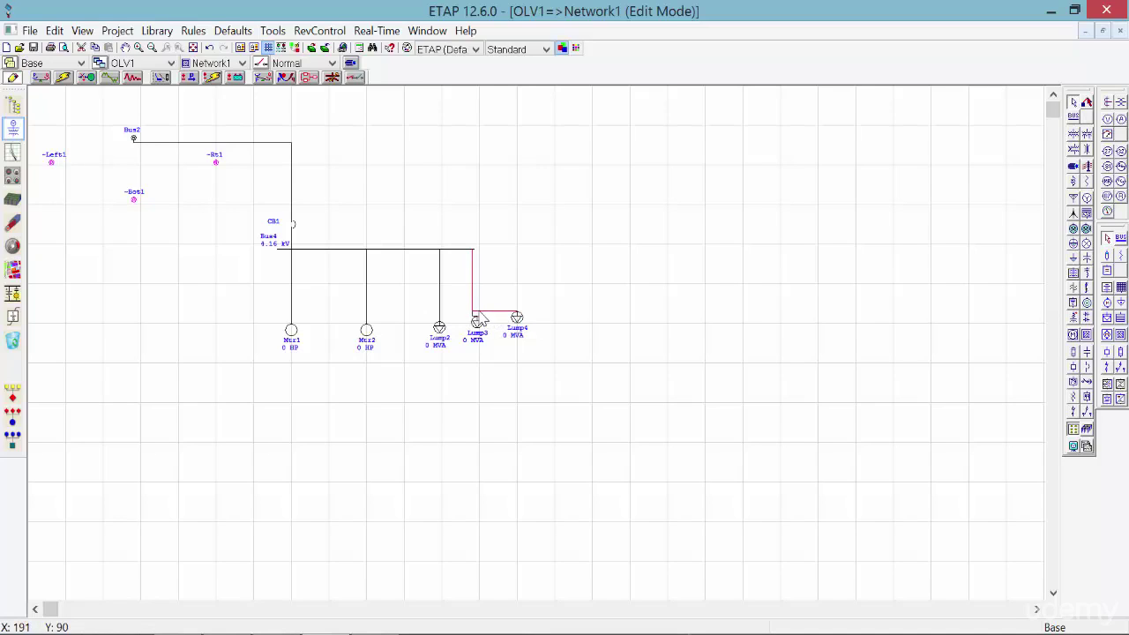
drag(478, 318, 502, 282)
drag(515, 321, 555, 332)
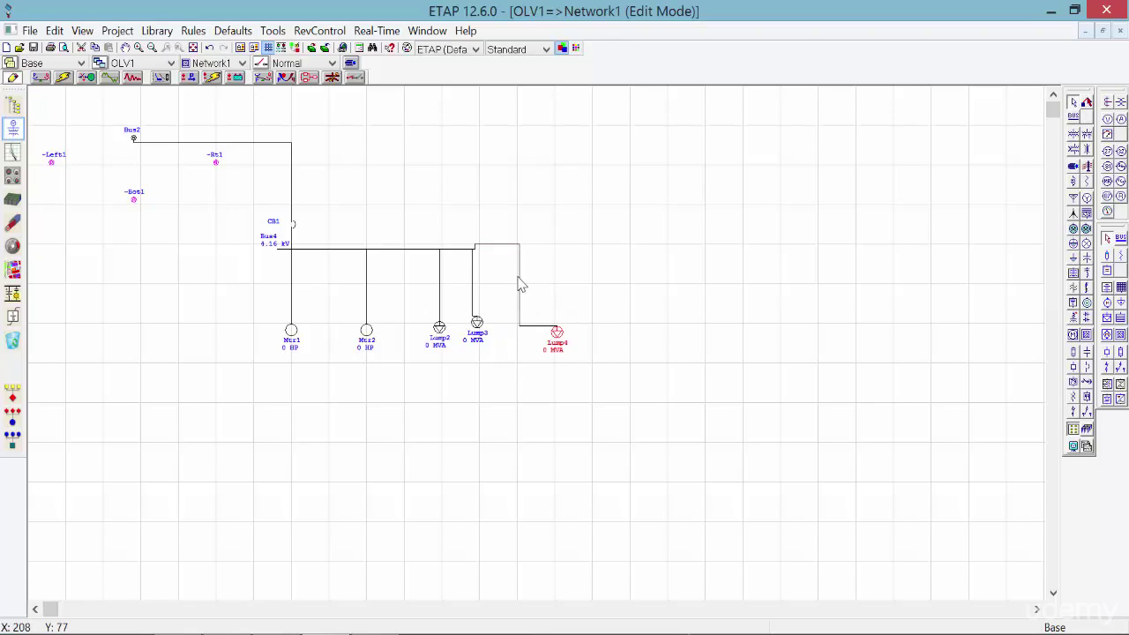
drag(520, 284, 552, 282)
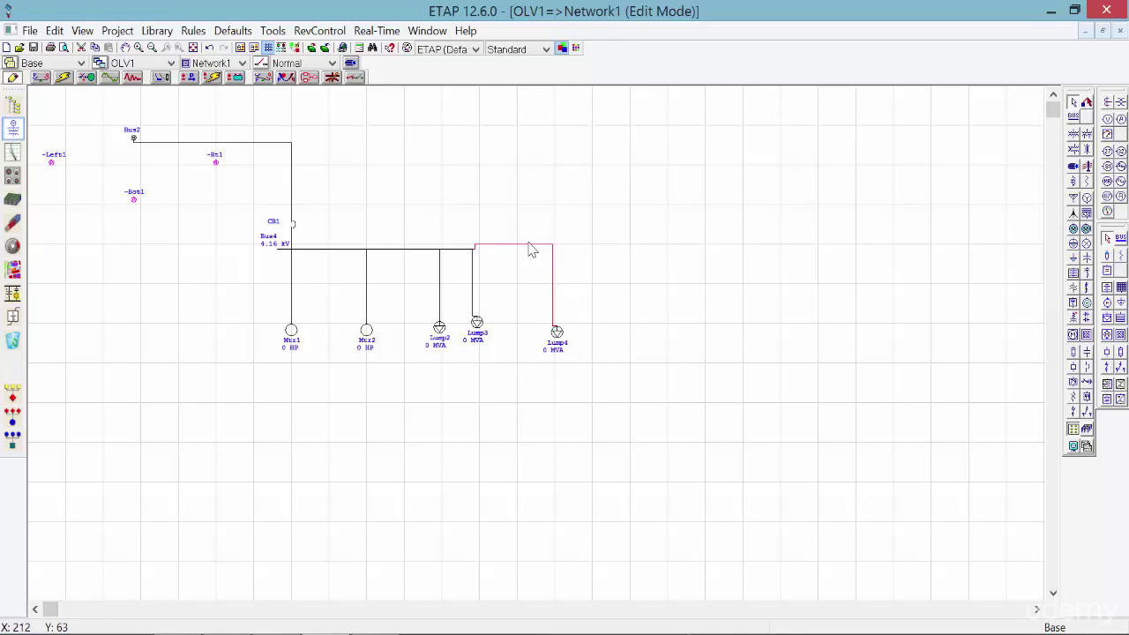
drag(452, 251, 453, 245)
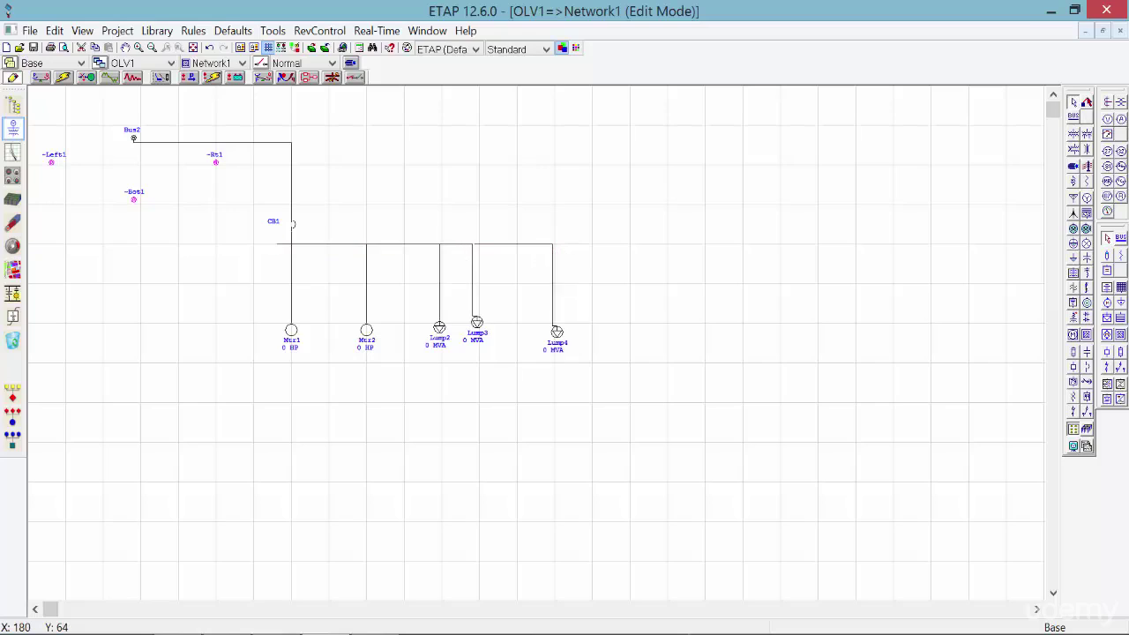
drag(476, 297, 481, 302)
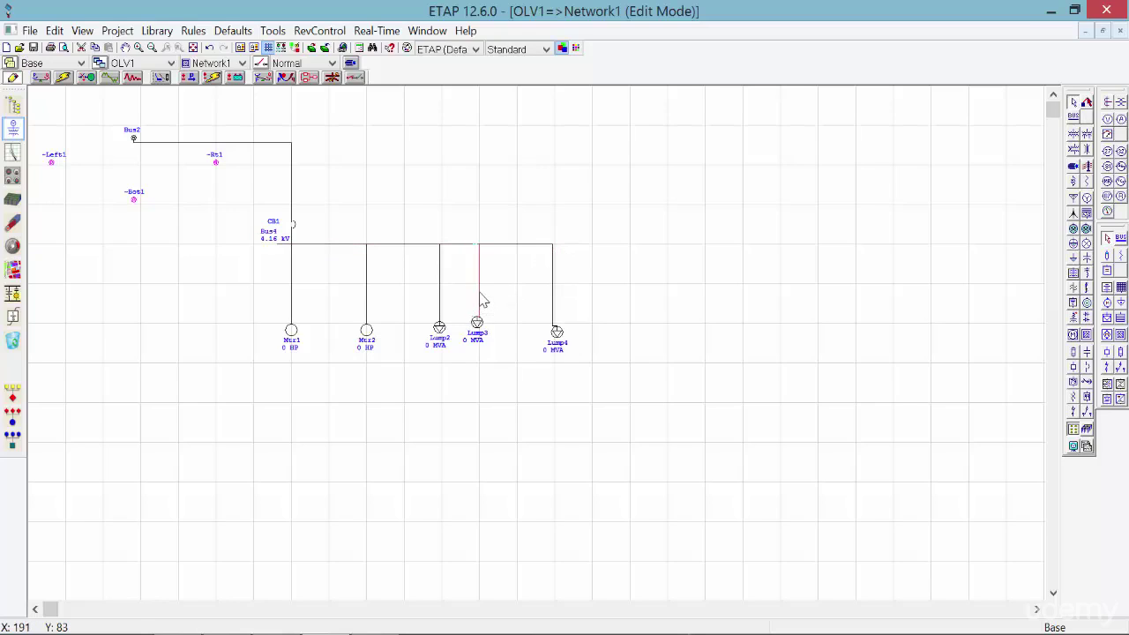
click(481, 334)
click(479, 331)
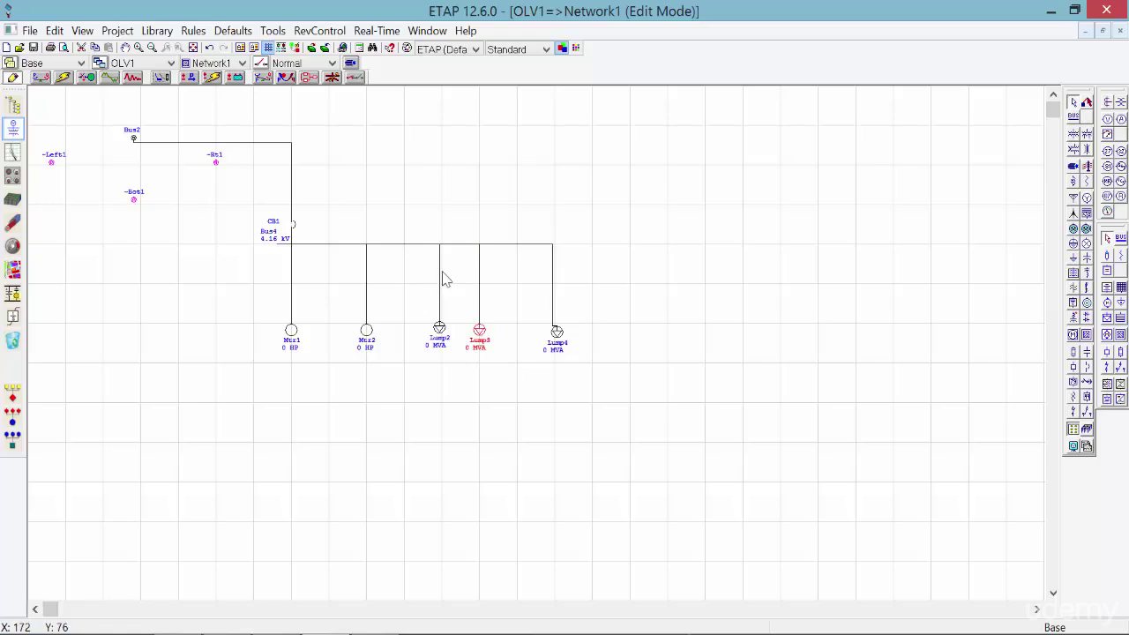
drag(604, 220, 470, 397)
drag(481, 350, 519, 351)
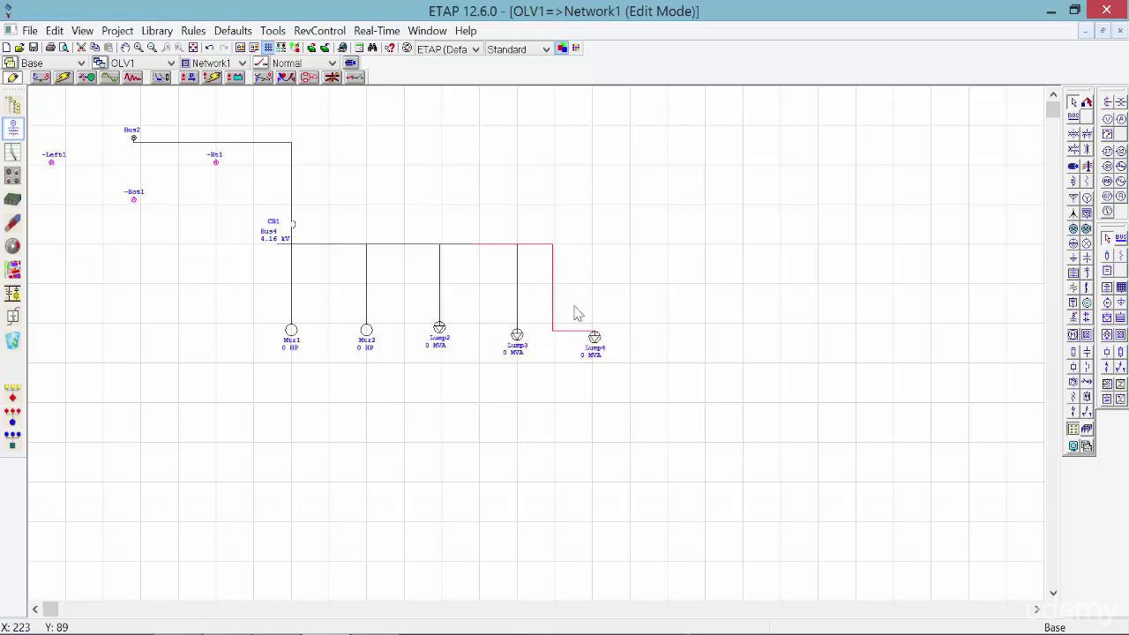
click(599, 313)
drag(597, 311, 595, 310)
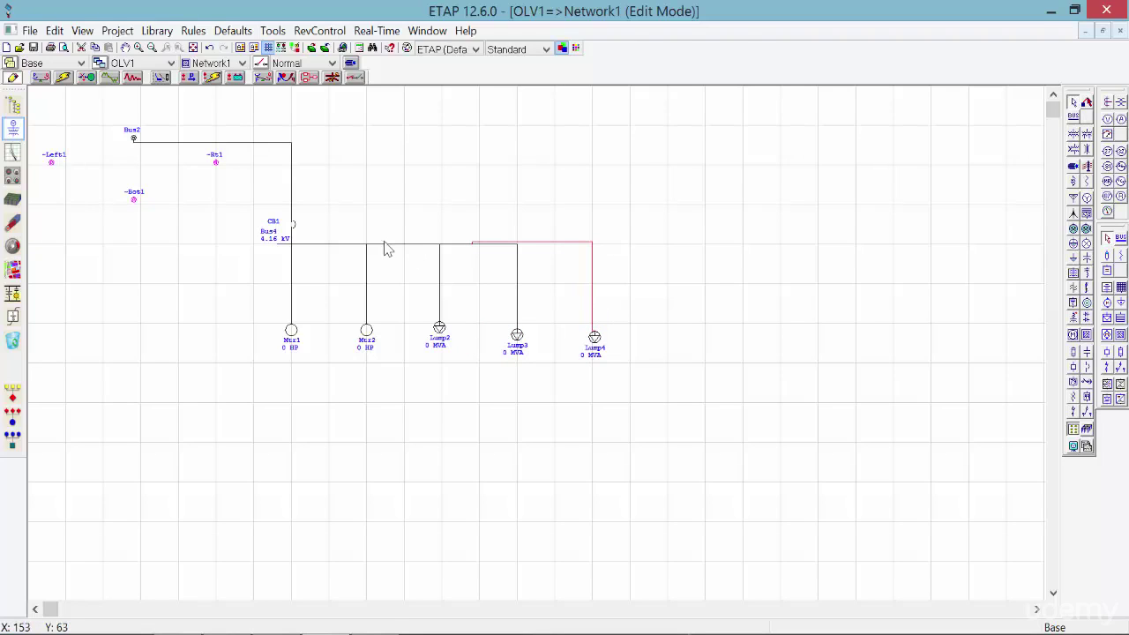
Step: Extend Bus4's right end past Lump4 and align its load connectors
click(448, 246)
drag(472, 244, 547, 253)
drag(620, 256, 622, 258)
click(491, 249)
mouse_move(483, 251)
mouse_down()
mouse_move(507, 246)
mouse_move(491, 252)
mouse_up()
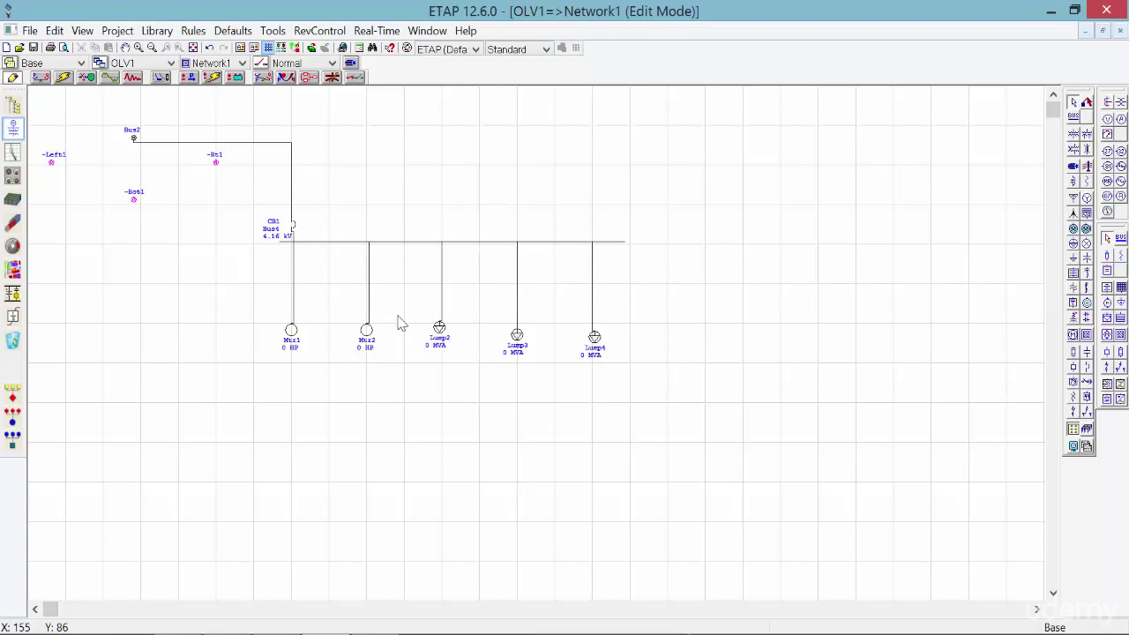
Step: Nudge Mtr2 slightly and move the Bus4 label to the bus's left
drag(370, 340, 366, 345)
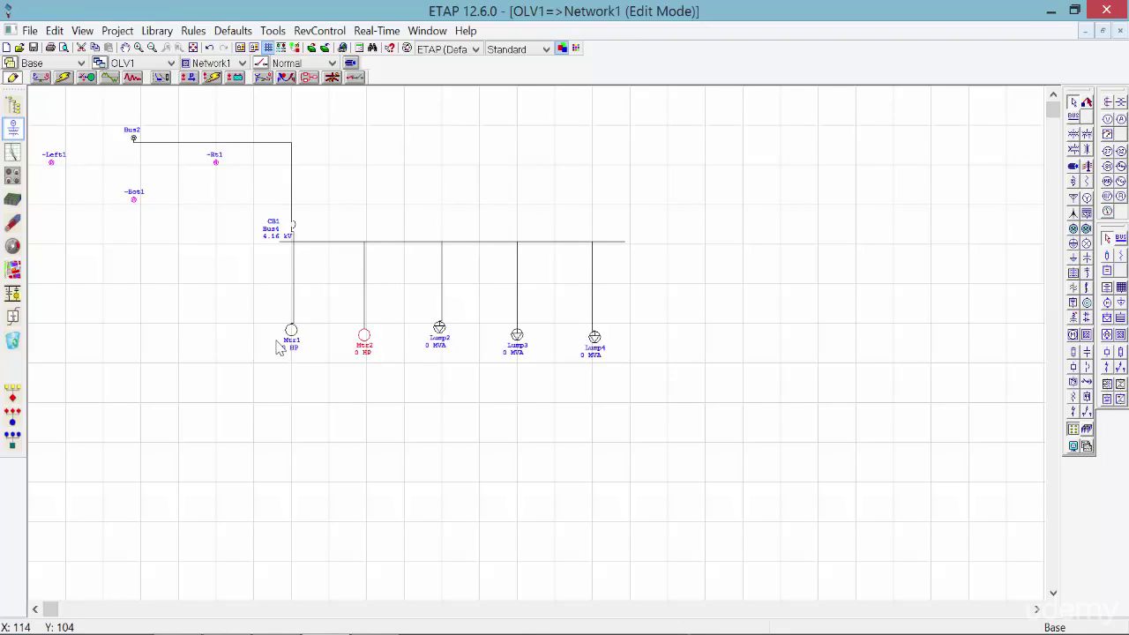
click(293, 346)
drag(271, 229, 239, 240)
Step: Rename Bus4 to MCC#1 in its properties
double_click(239, 240)
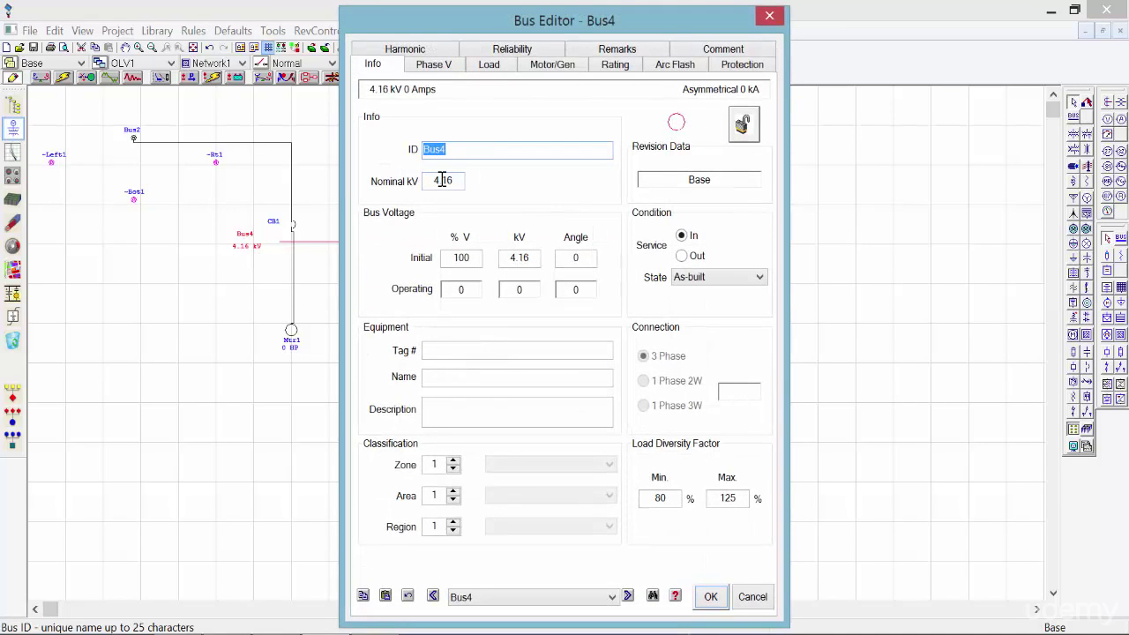
text(MCC#1)
click(710, 597)
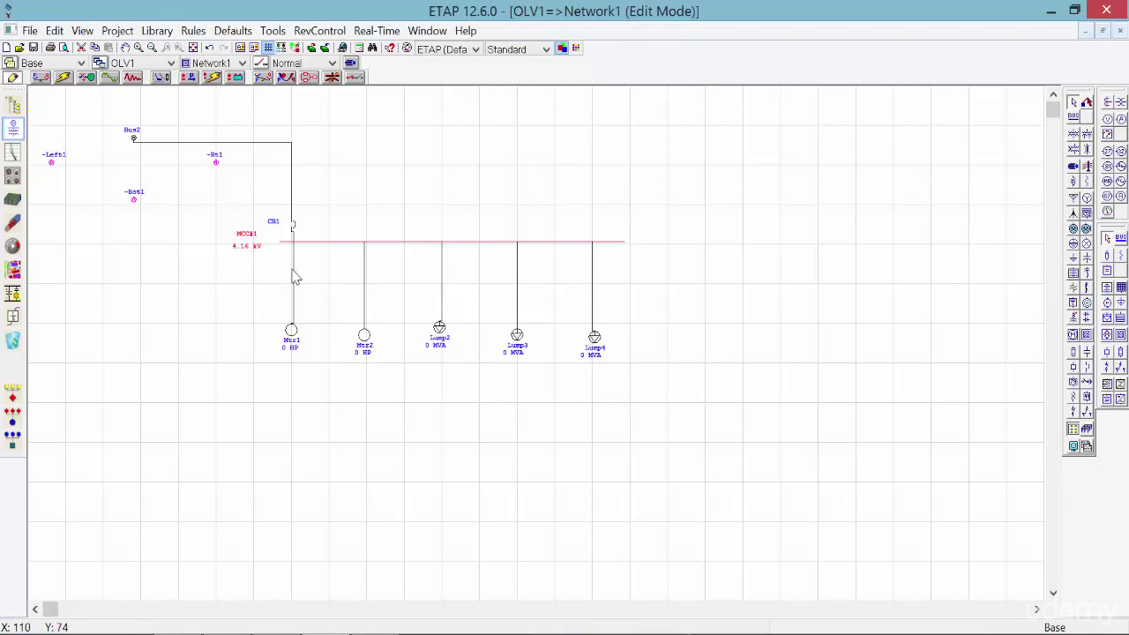
Step: Shift breaker CB1 slightly right into line
click(295, 229)
drag(296, 234, 298, 233)
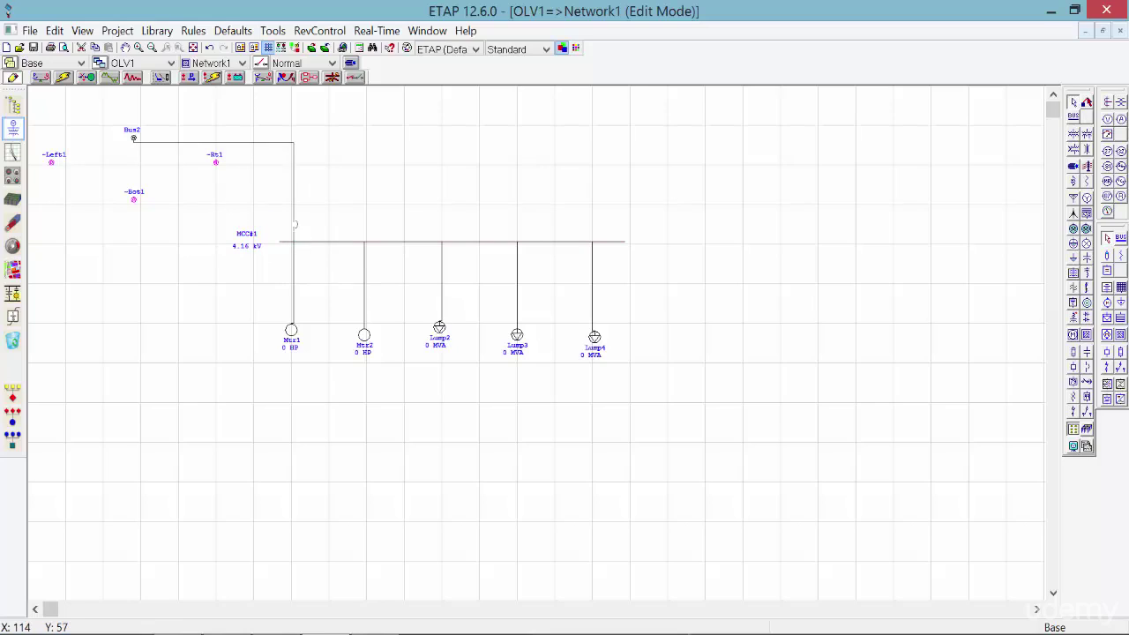
click(351, 203)
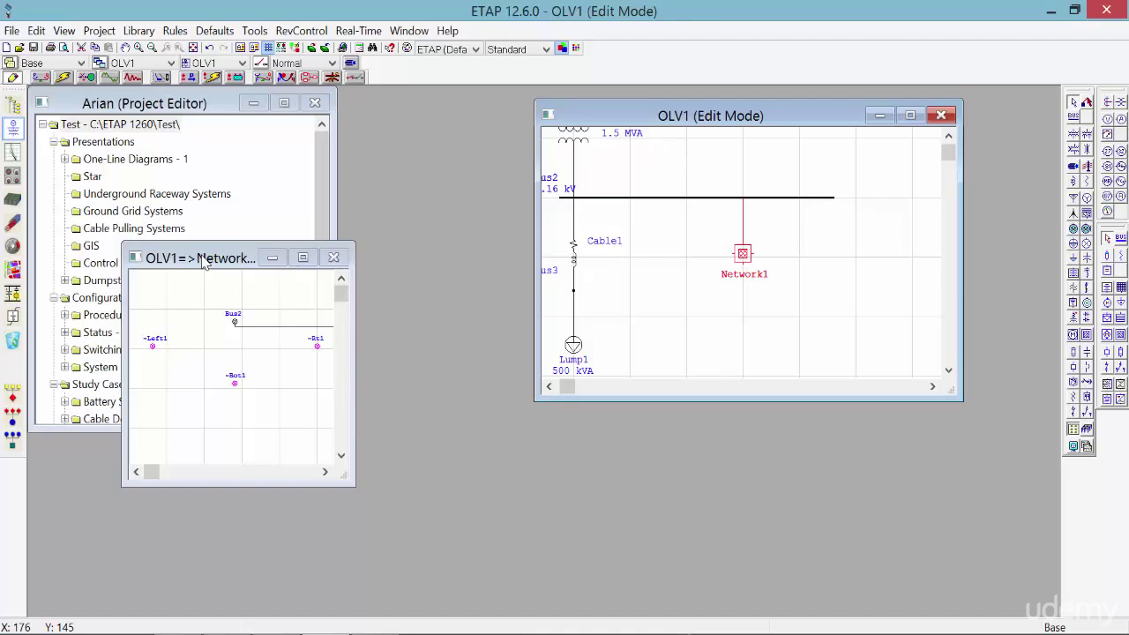
Step: Bring OLV1 to the front maximized, panned to show Network1 hanging from Bus2
drag(272, 255, 384, 109)
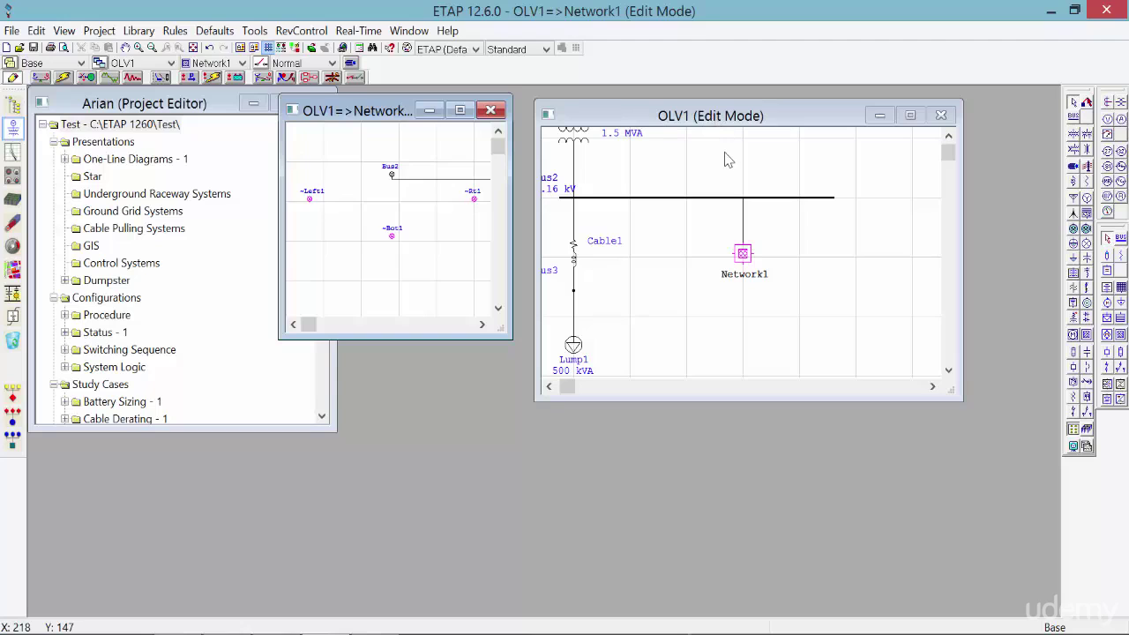
click(678, 110)
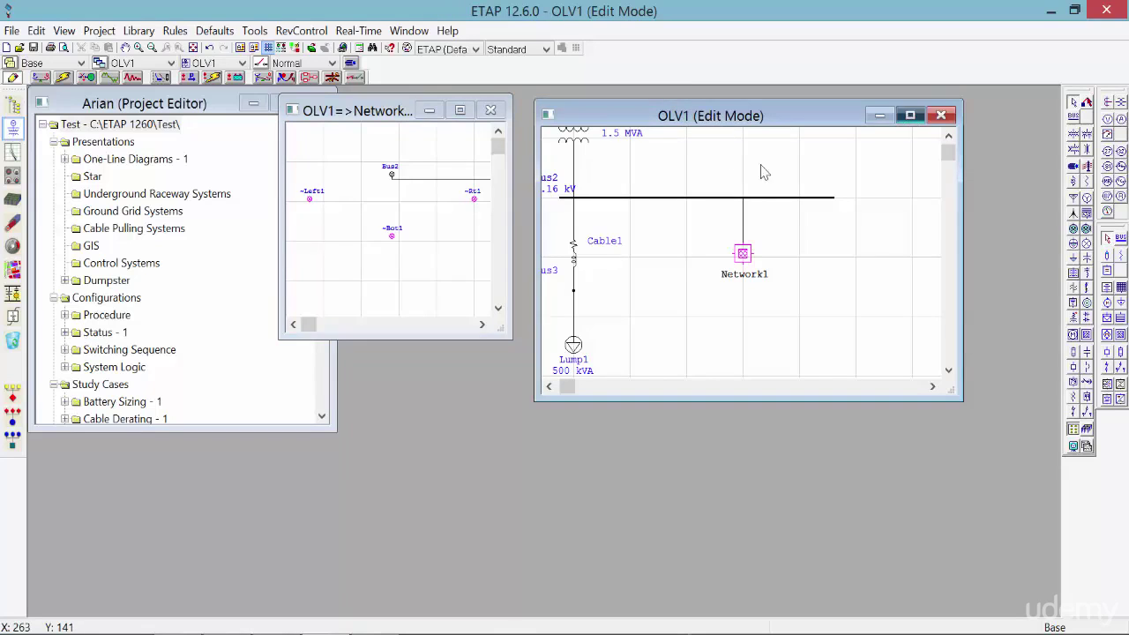
click(909, 115)
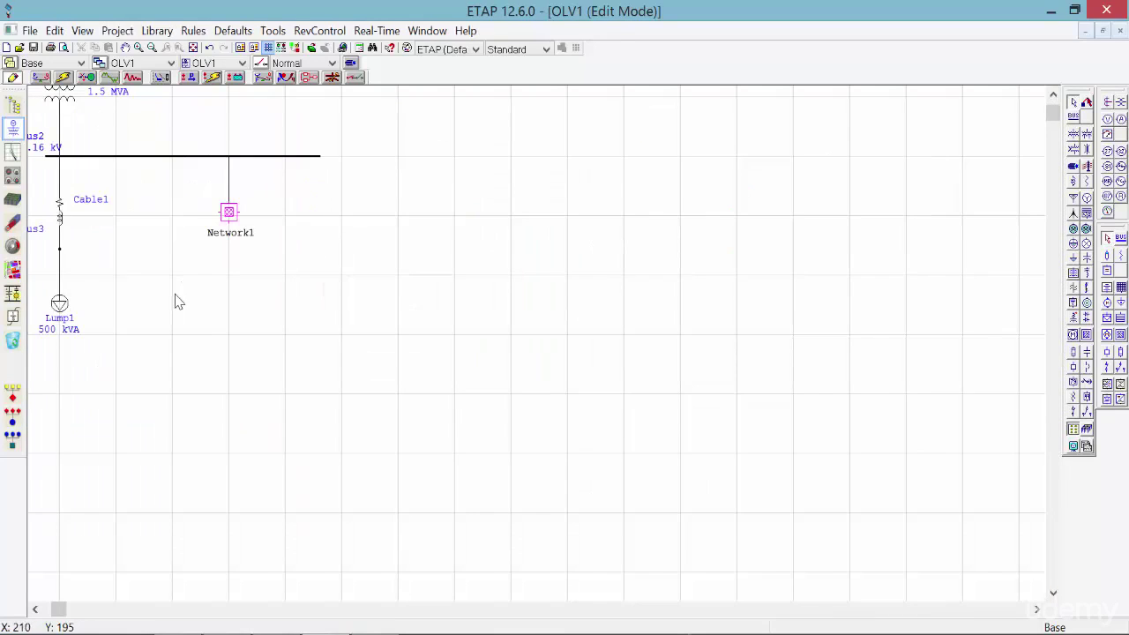
drag(131, 253, 441, 349)
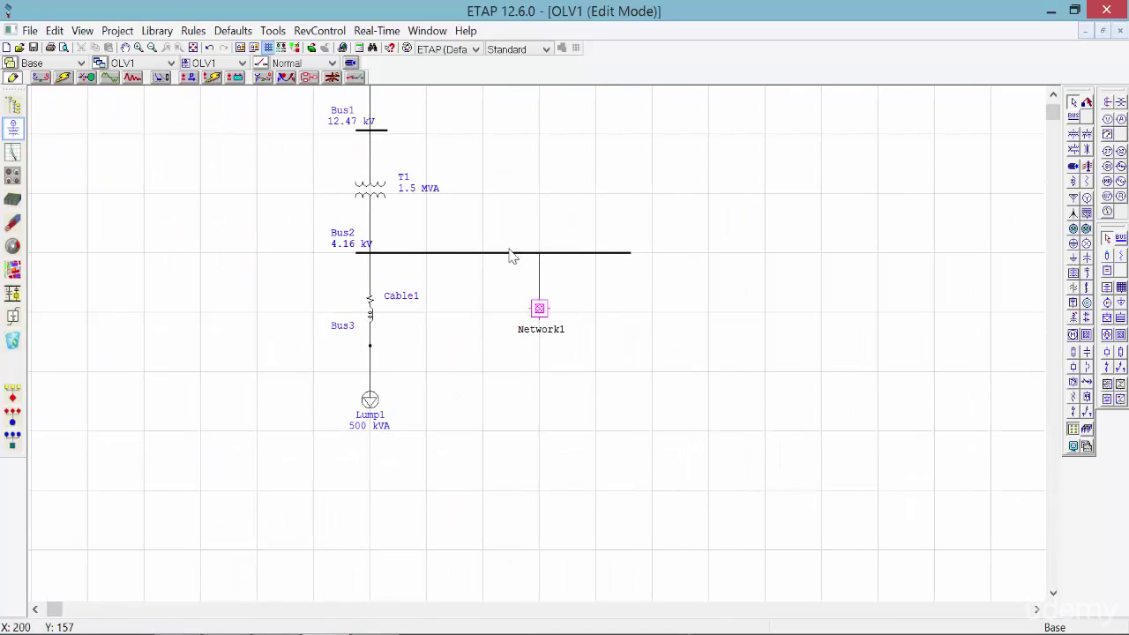
double_click(540, 311)
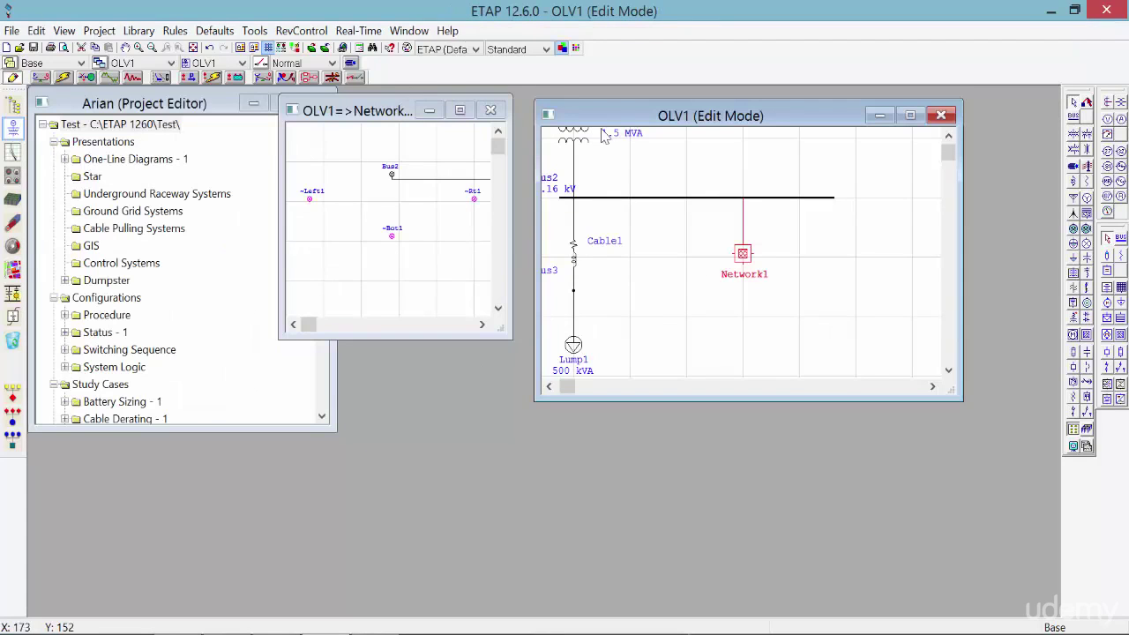
double_click(618, 115)
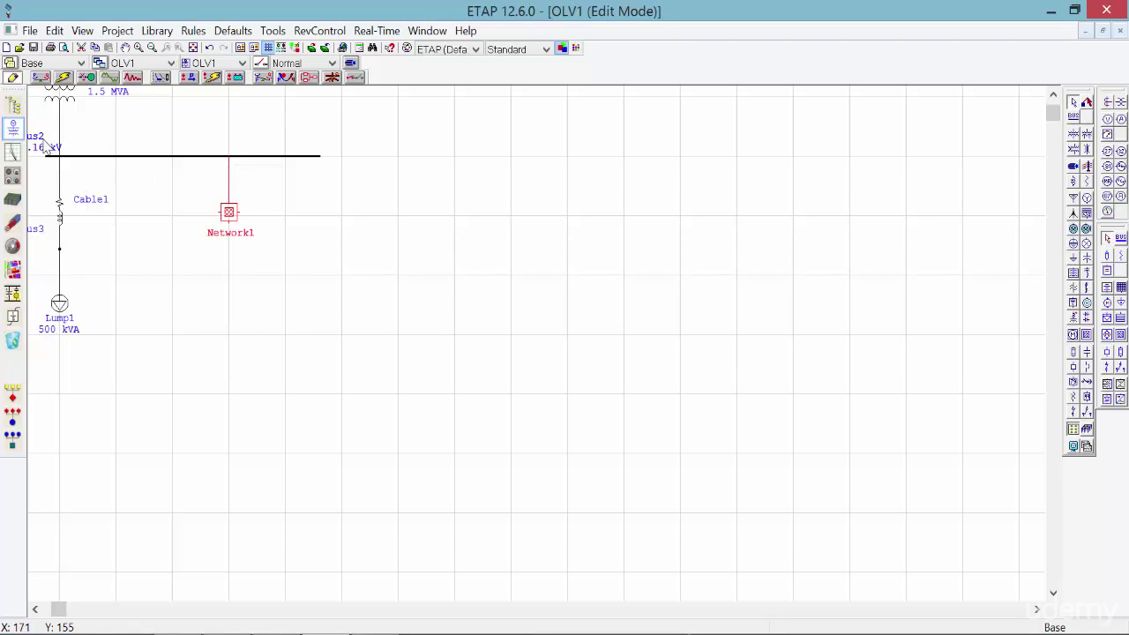
Step: Change Network1's name to MCC1 in its Properties dialog
right_click(230, 219)
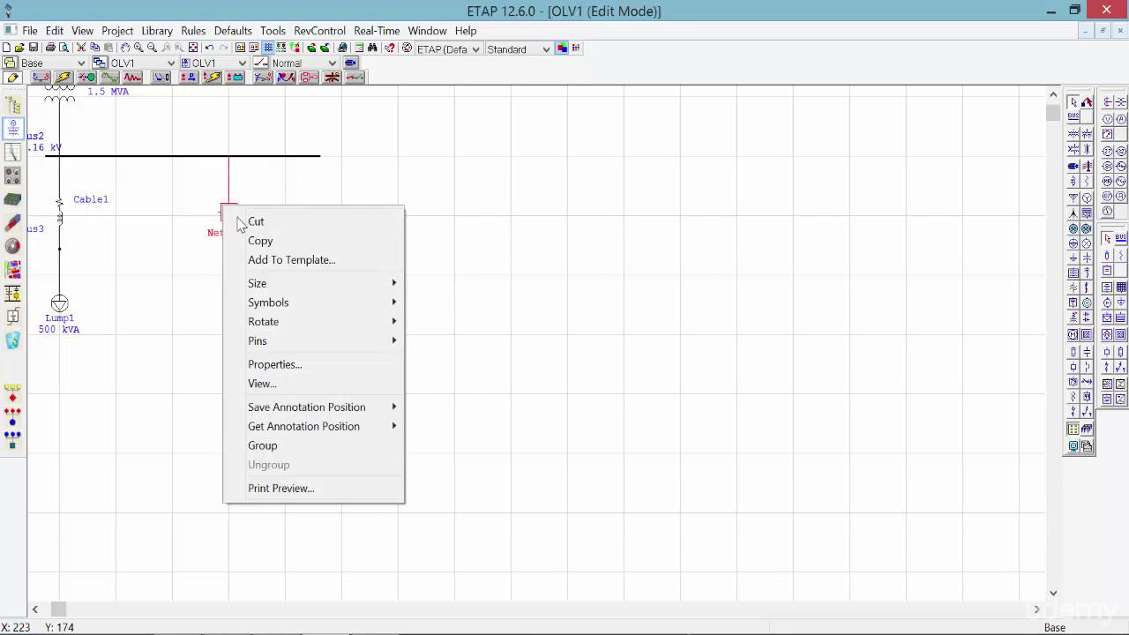
click(335, 372)
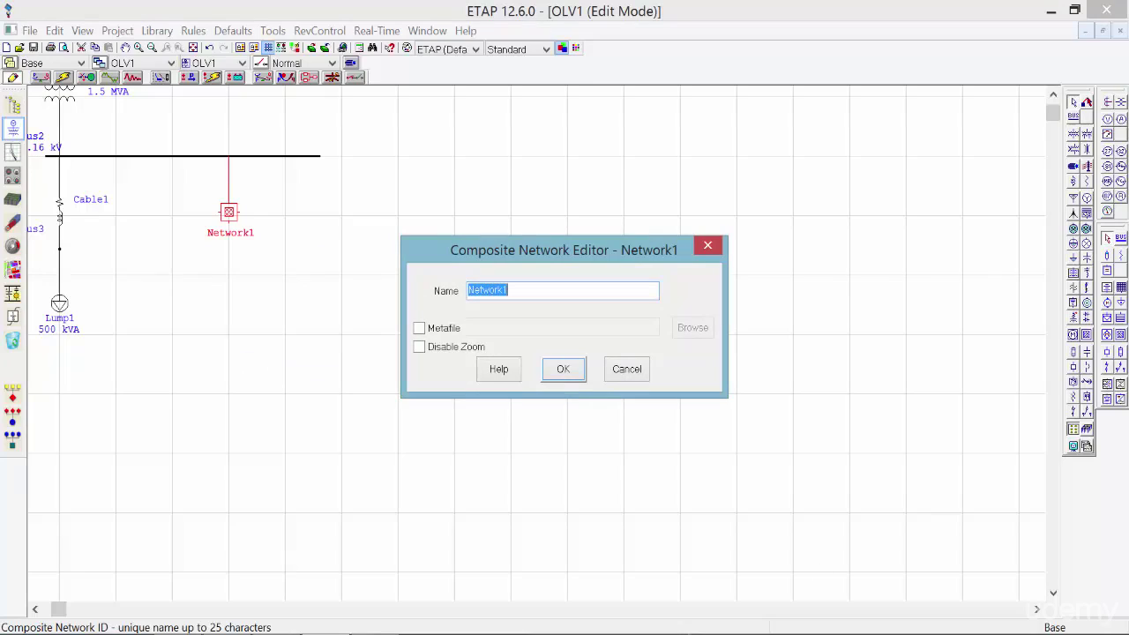
text(MCC1)
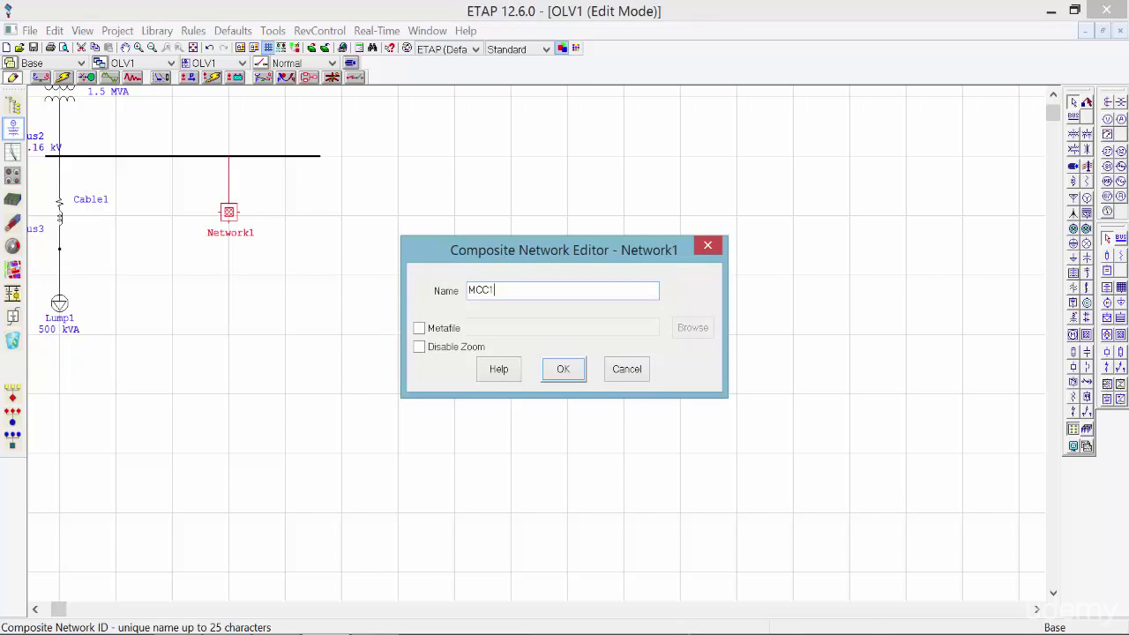
click(568, 372)
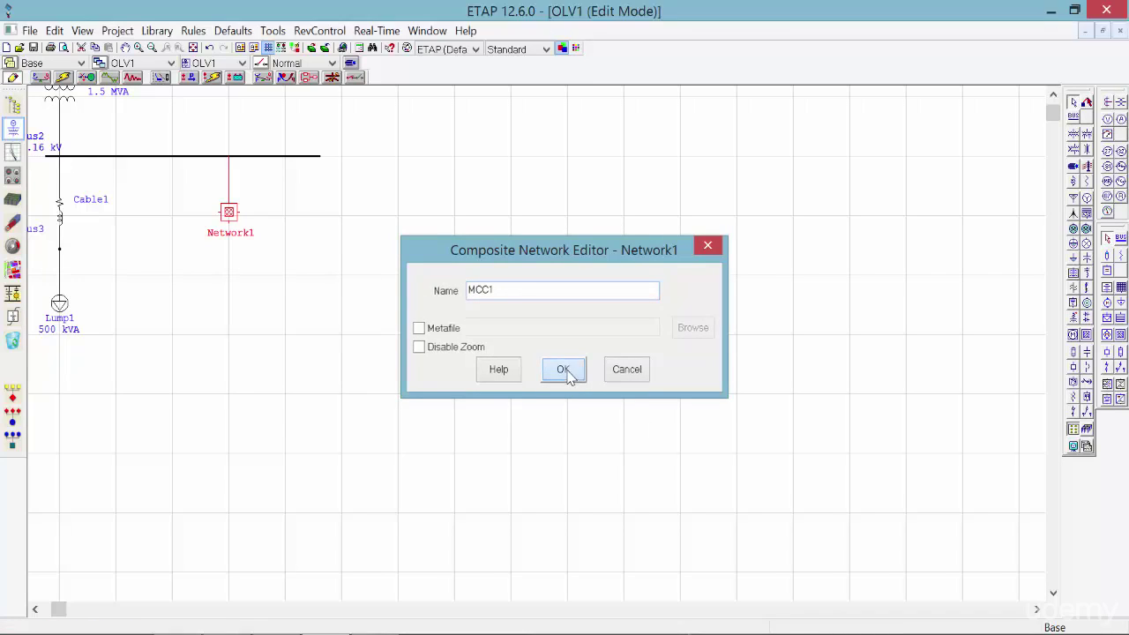
click(228, 239)
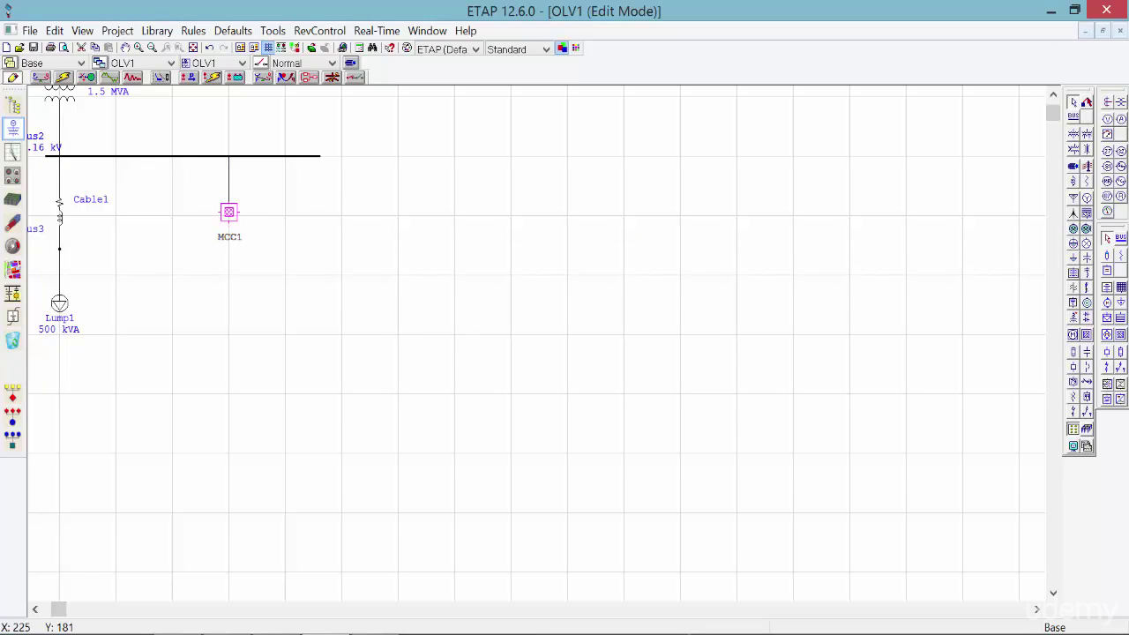
click(316, 237)
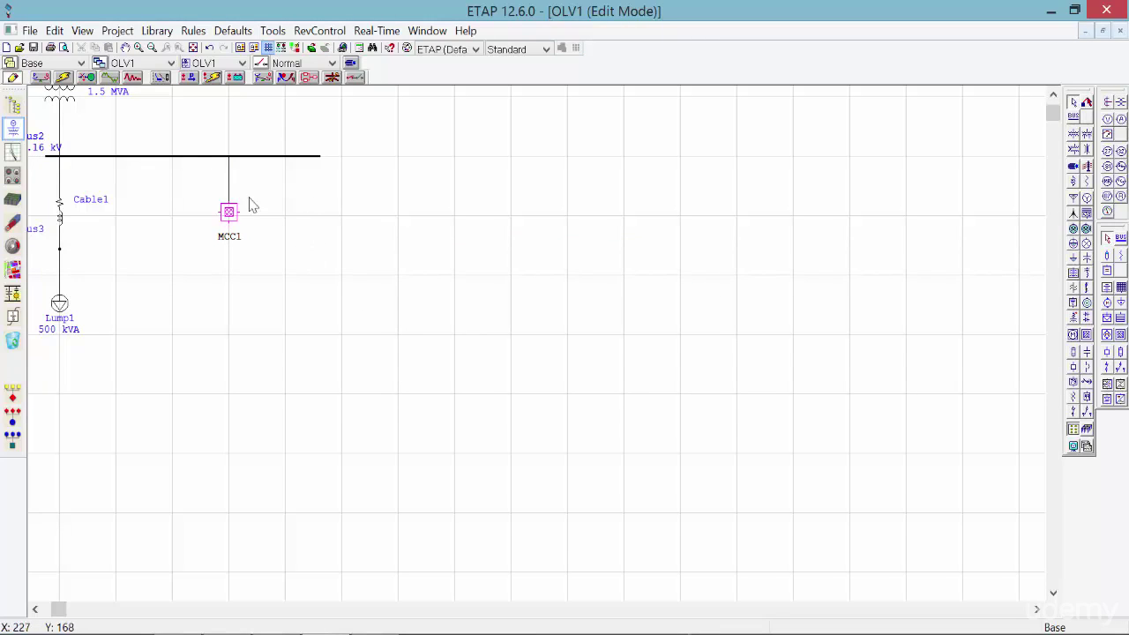